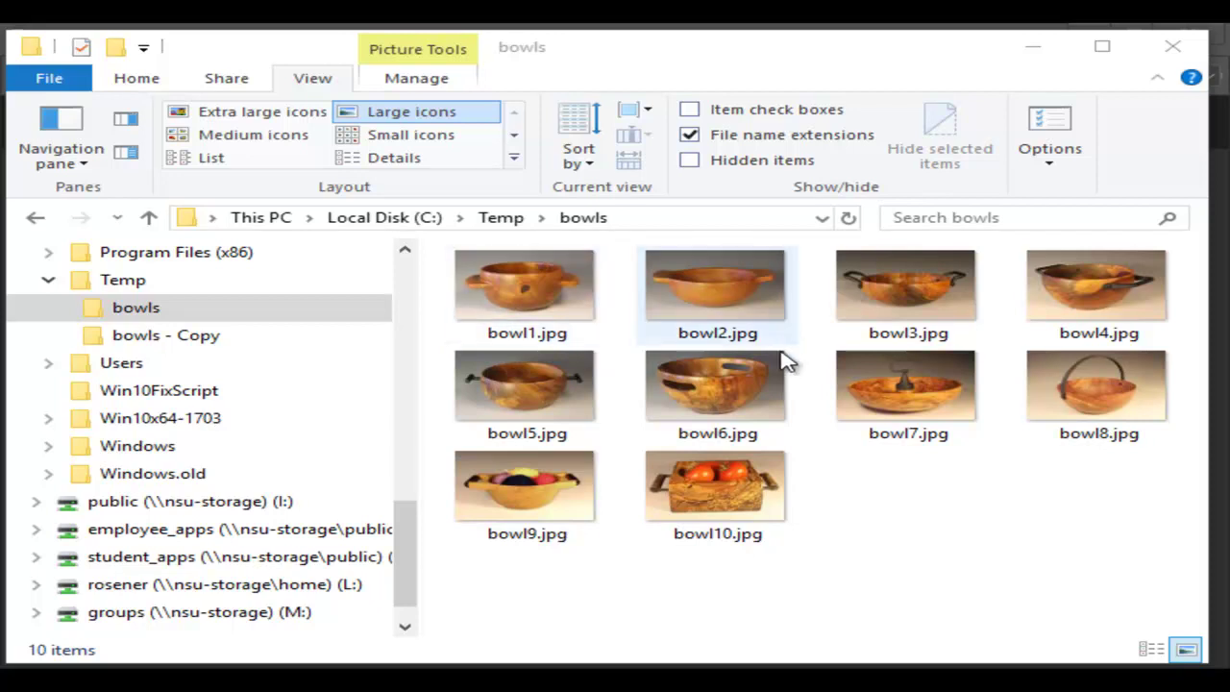
Check the pixel dimensions of bowl1.jpg in its file properties, and preview the details of neighbouring bowl images.
{"action": "right_click", "coordinate": [534, 308]}
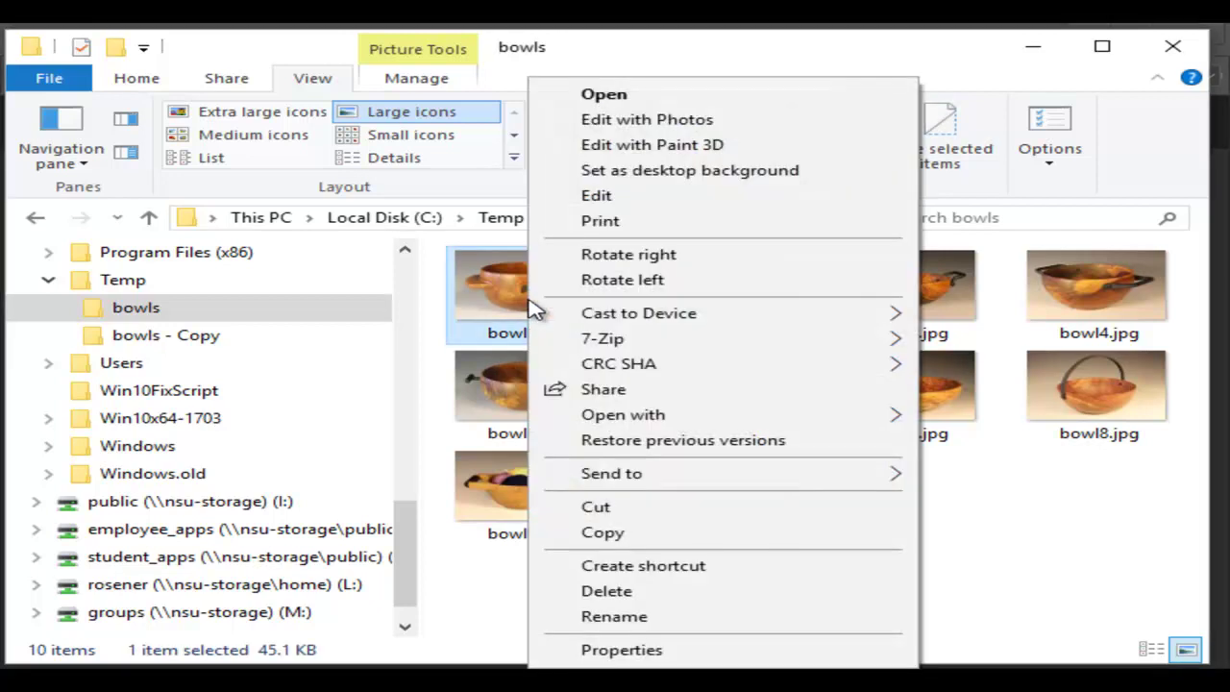
{"action": "left_click", "coordinate": [625, 651]}
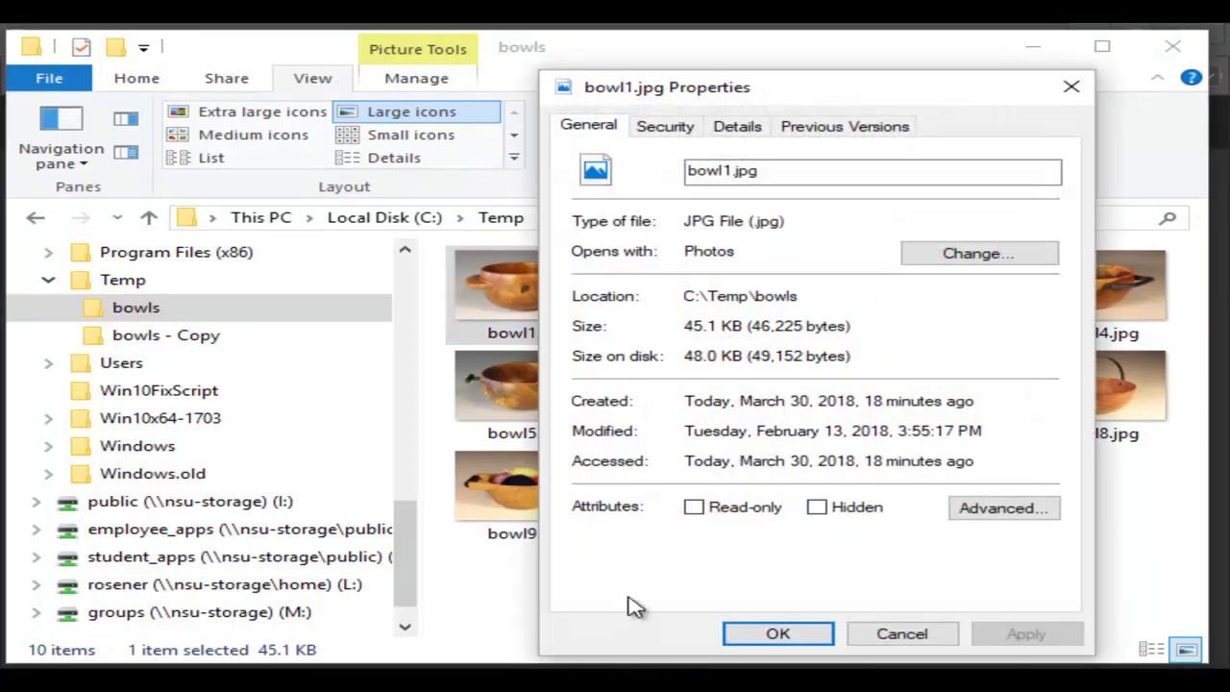
{"action": "left_click", "coordinate": [737, 126]}
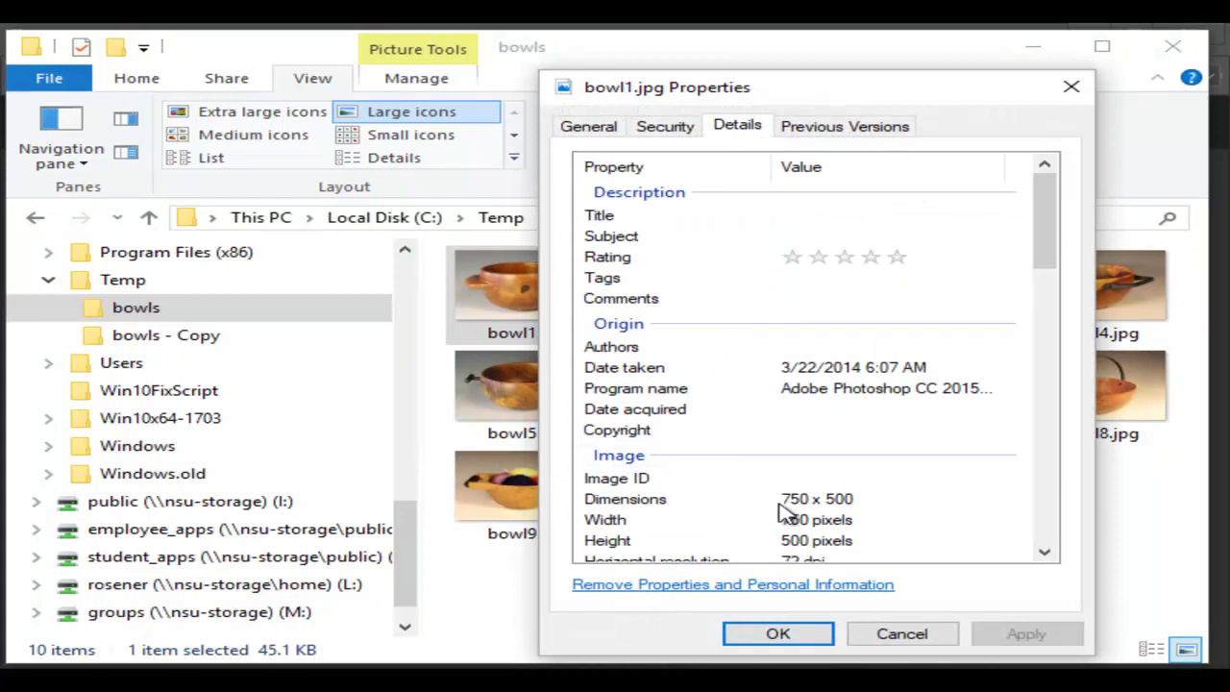
{"action": "left_click", "coordinate": [802, 635]}
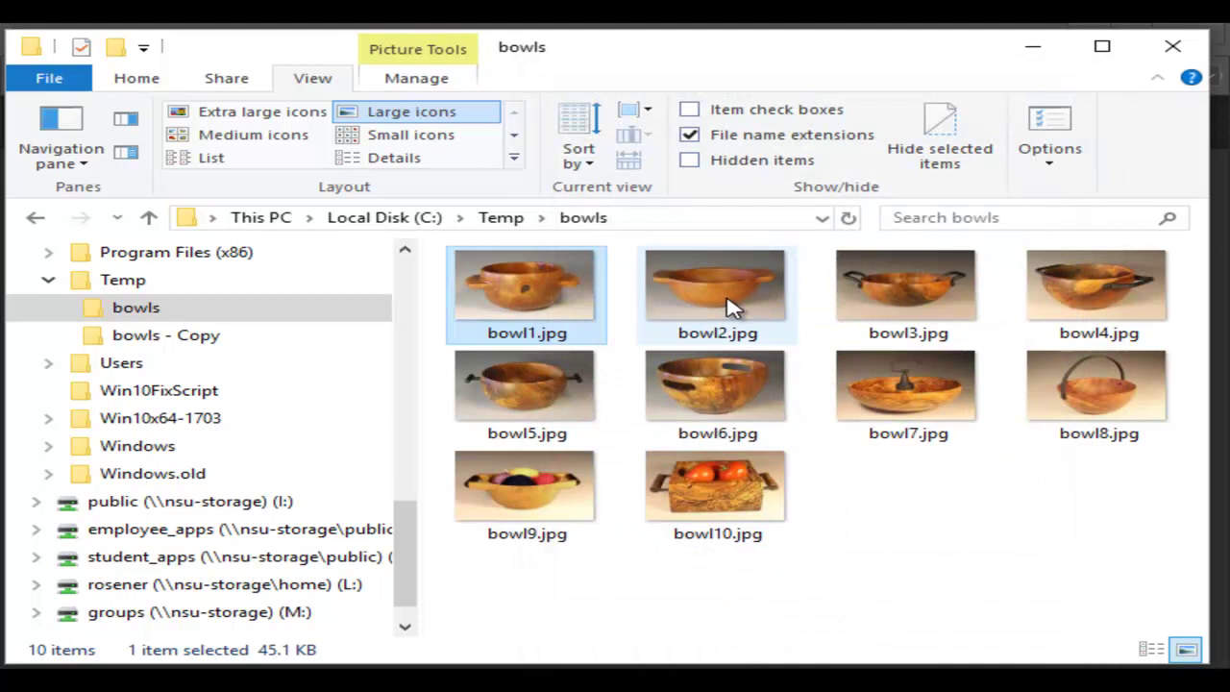
{"action": "mouse_move", "coordinate": [728, 307]}
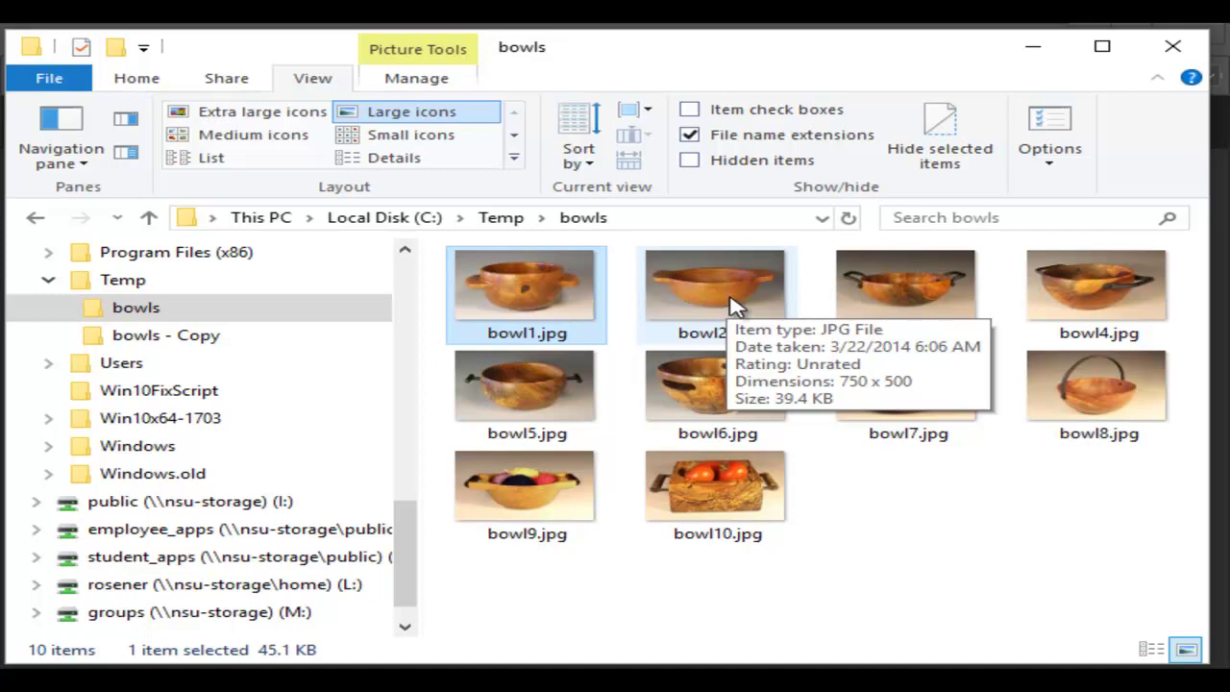
{"action": "mouse_move", "coordinate": [896, 299]}
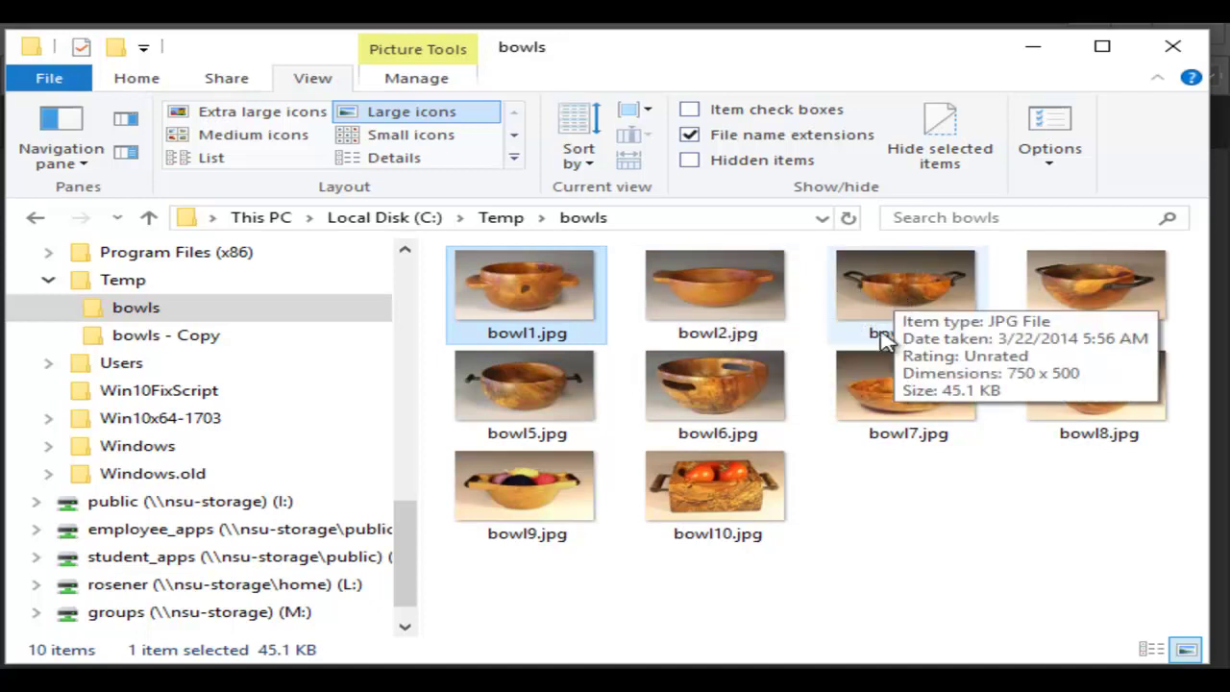
{"action": "mouse_move", "coordinate": [745, 487]}
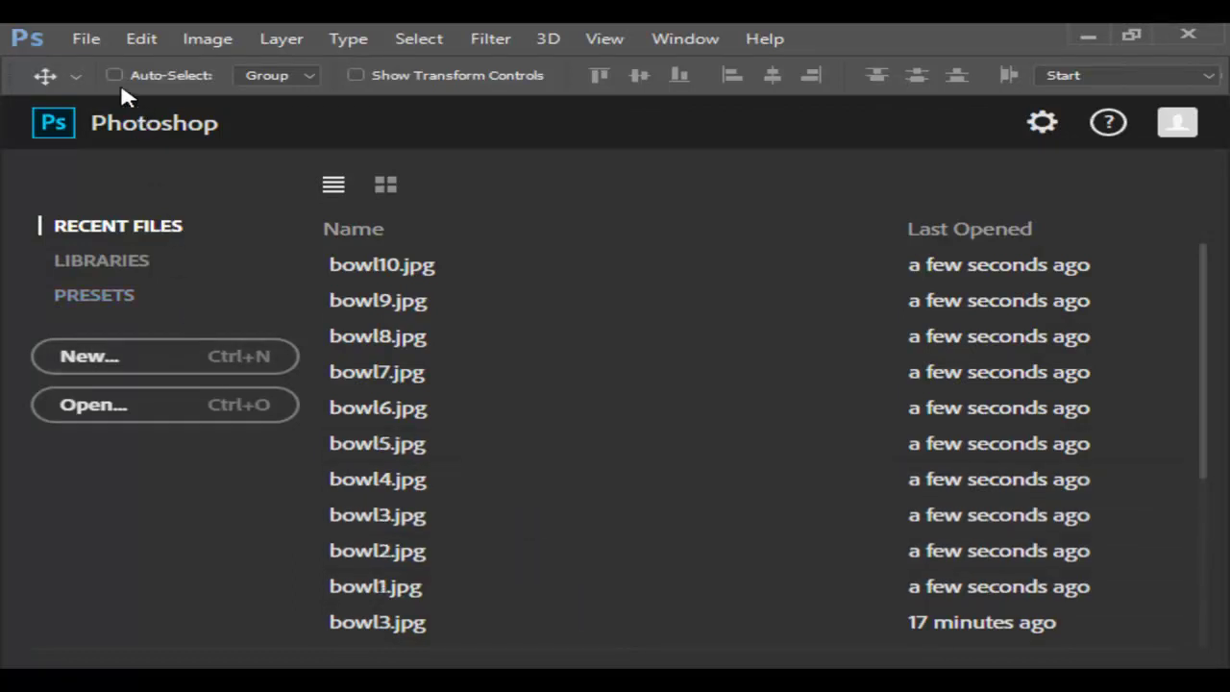
Switch to Photoshop and run Image Processor on C:\Temp\bowls, saving quality 6 JPEGs in the same location, resized to fit 600 x 400 px.
{"action": "left_click", "coordinate": [86, 40]}
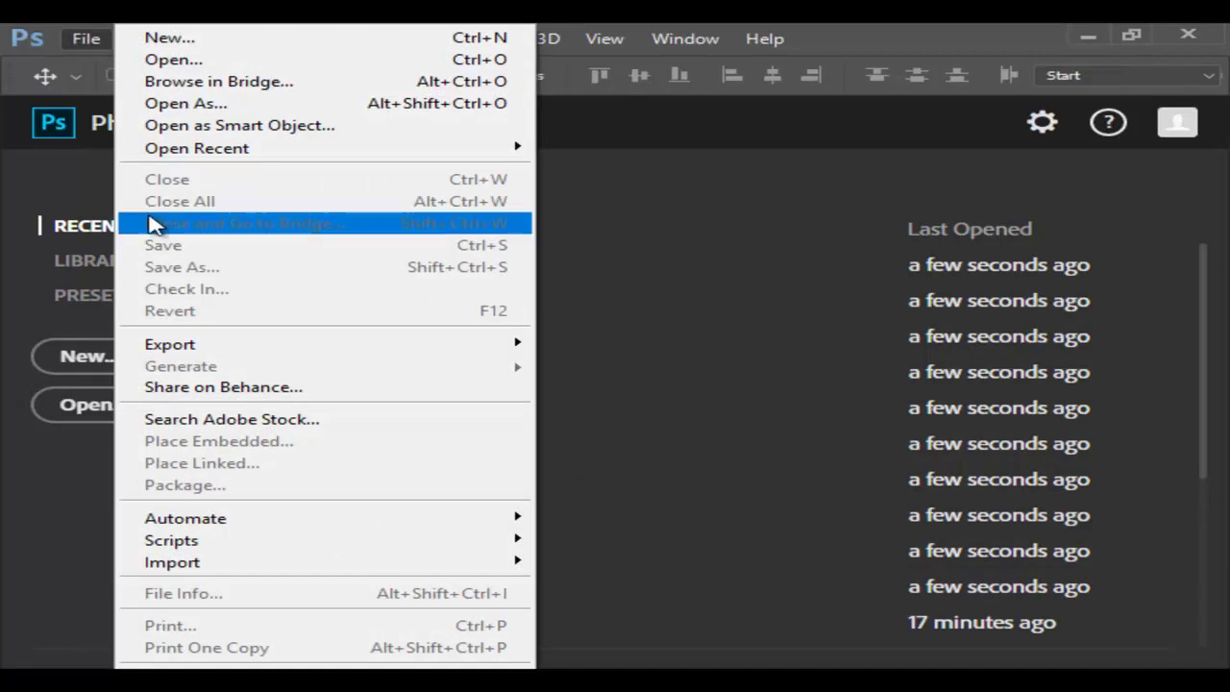
{"action": "mouse_move", "coordinate": [234, 545]}
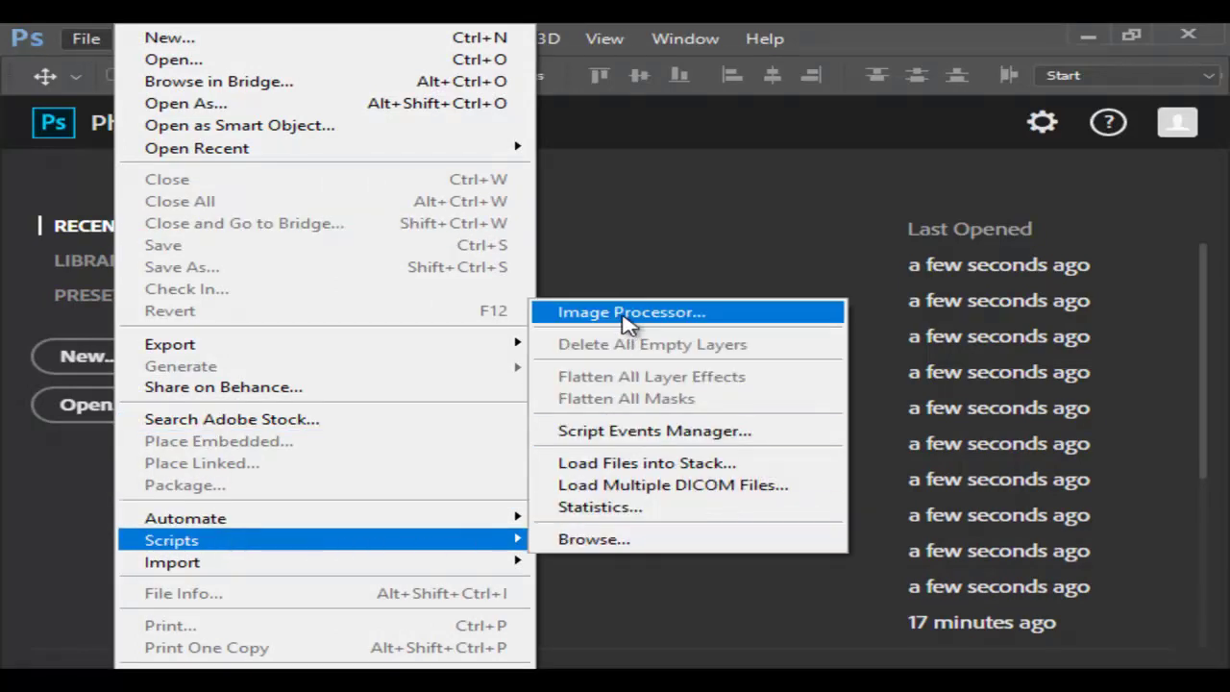
{"action": "left_click", "coordinate": [629, 313]}
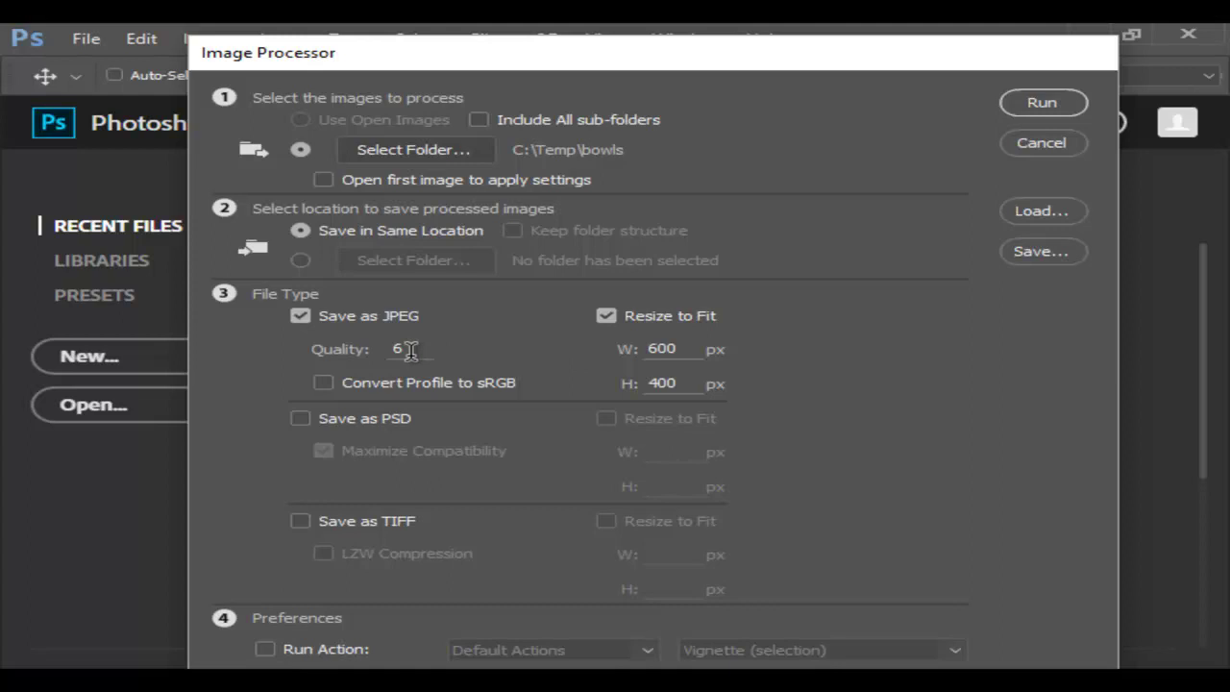
{"action": "left_click", "coordinate": [1043, 103]}
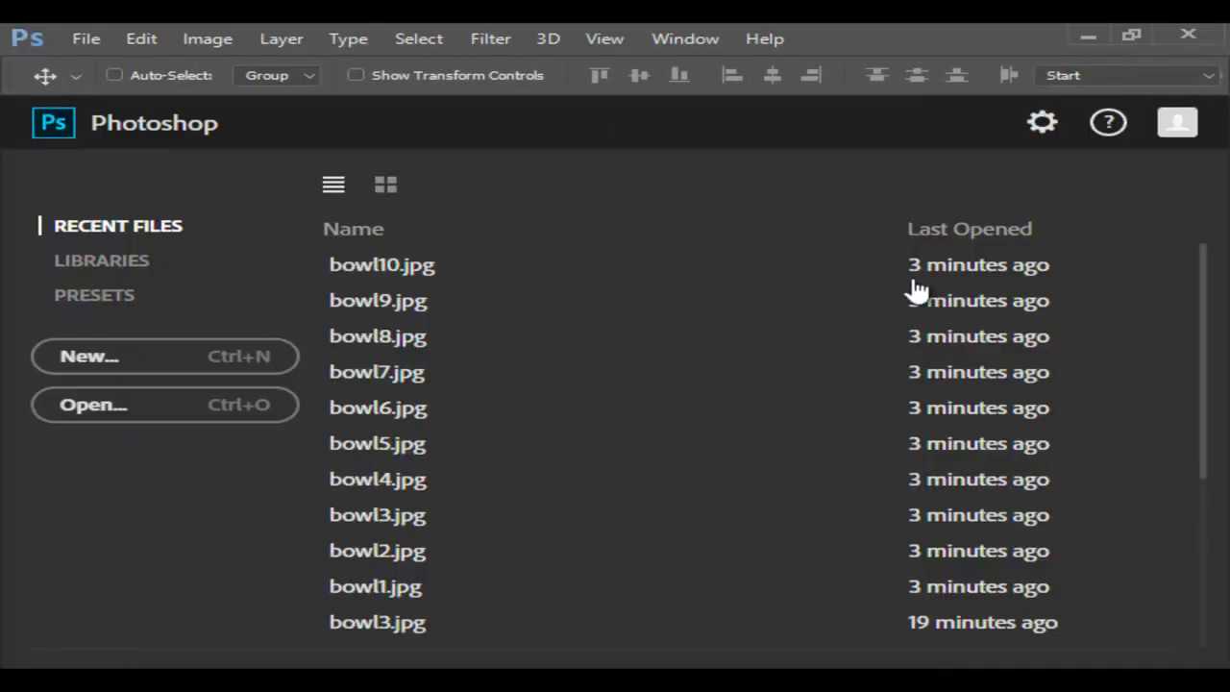
Switch to File Explorer and check the pixel dimensions of the processed bowl1.jpg inside the new JPEG subfolder.
{"action": "left_click", "coordinate": [428, 661]}
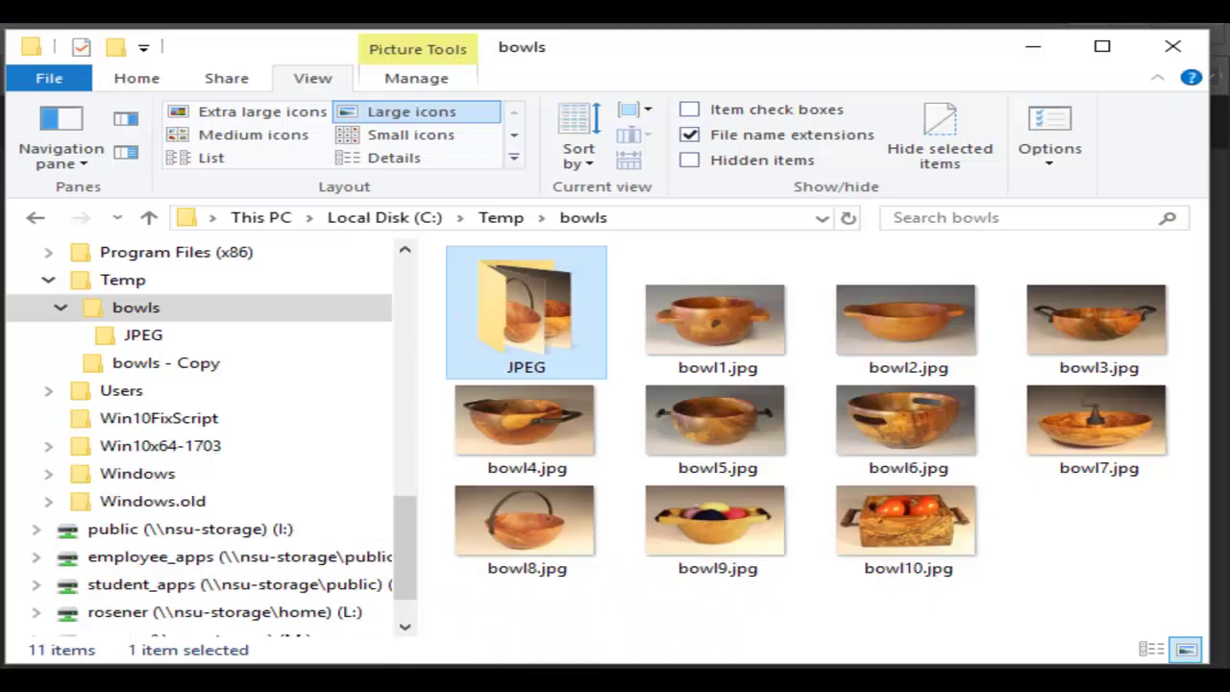
{"action": "double_click", "coordinate": [535, 352]}
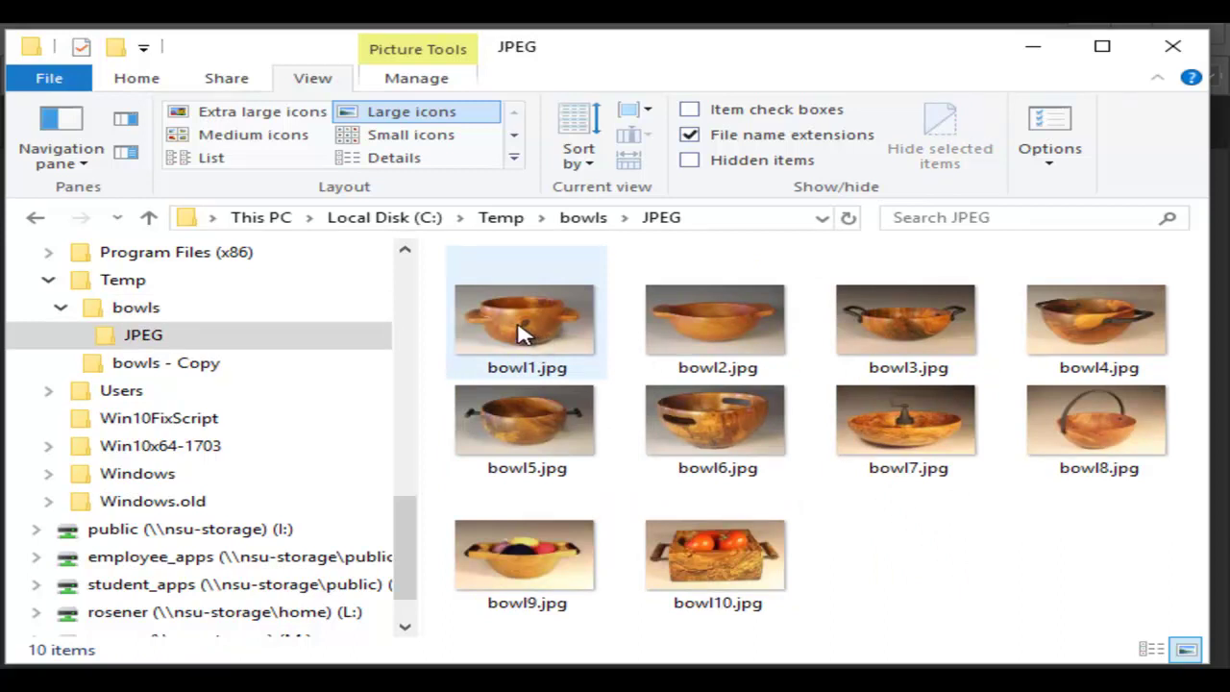
{"action": "right_click", "coordinate": [519, 332]}
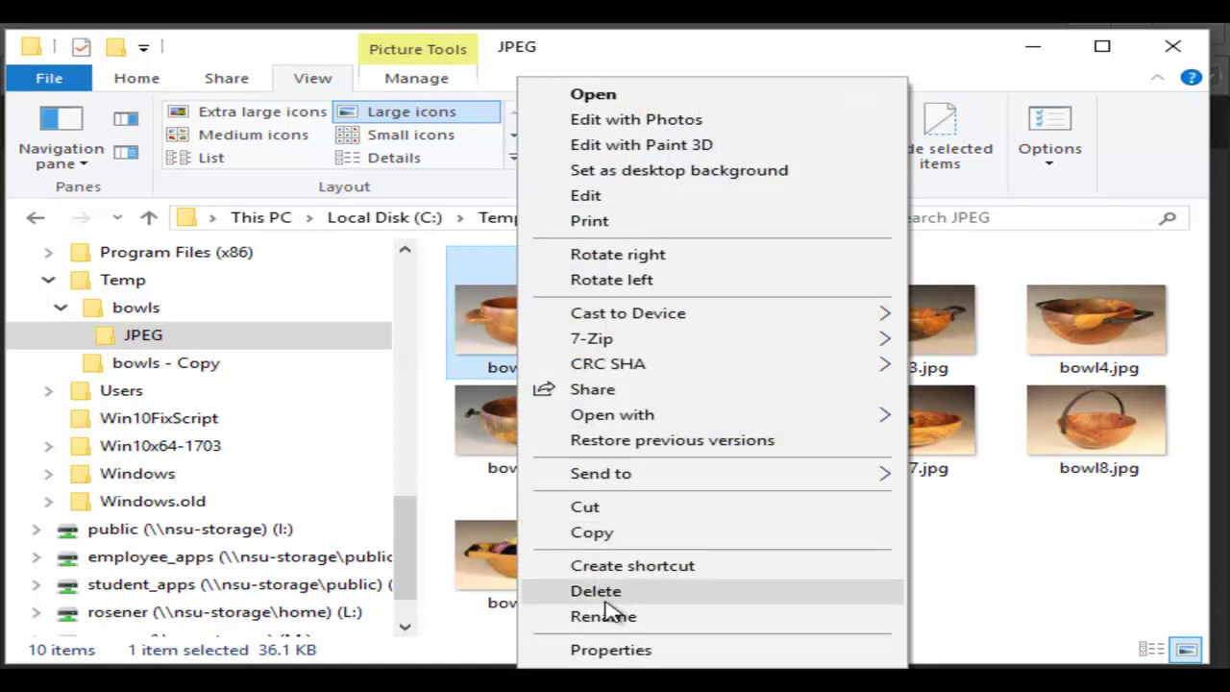
{"action": "left_click", "coordinate": [612, 650]}
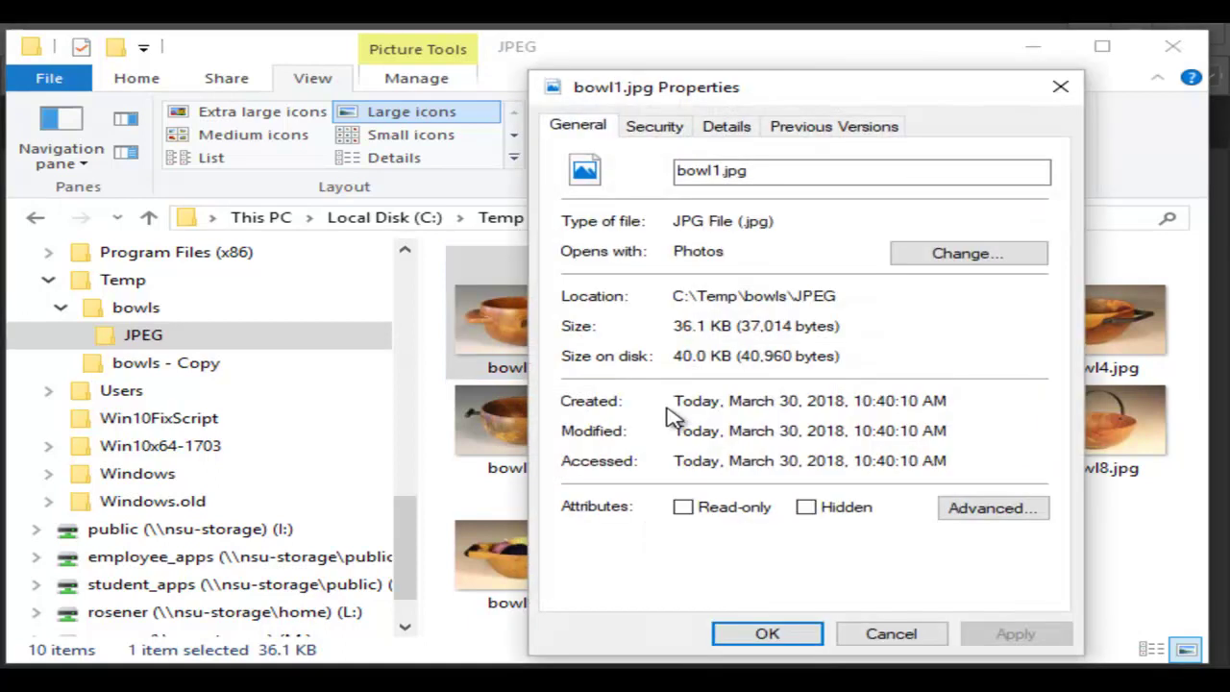
{"action": "left_click", "coordinate": [729, 132]}
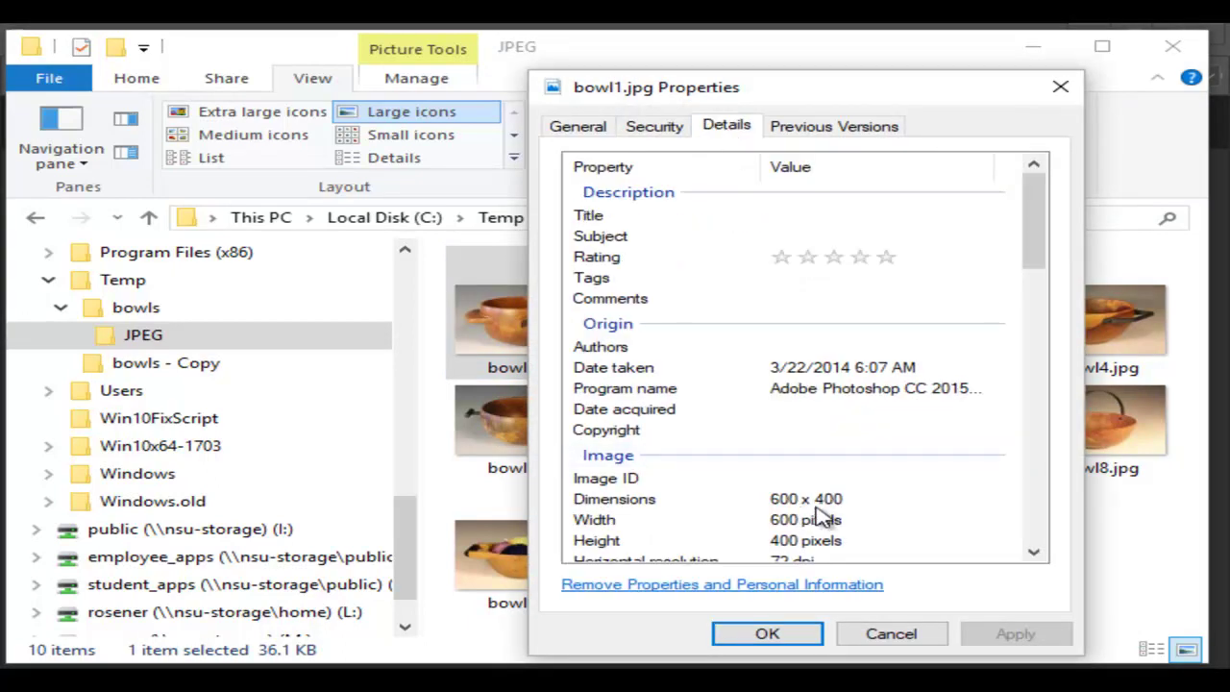
{"action": "left_click", "coordinate": [767, 634]}
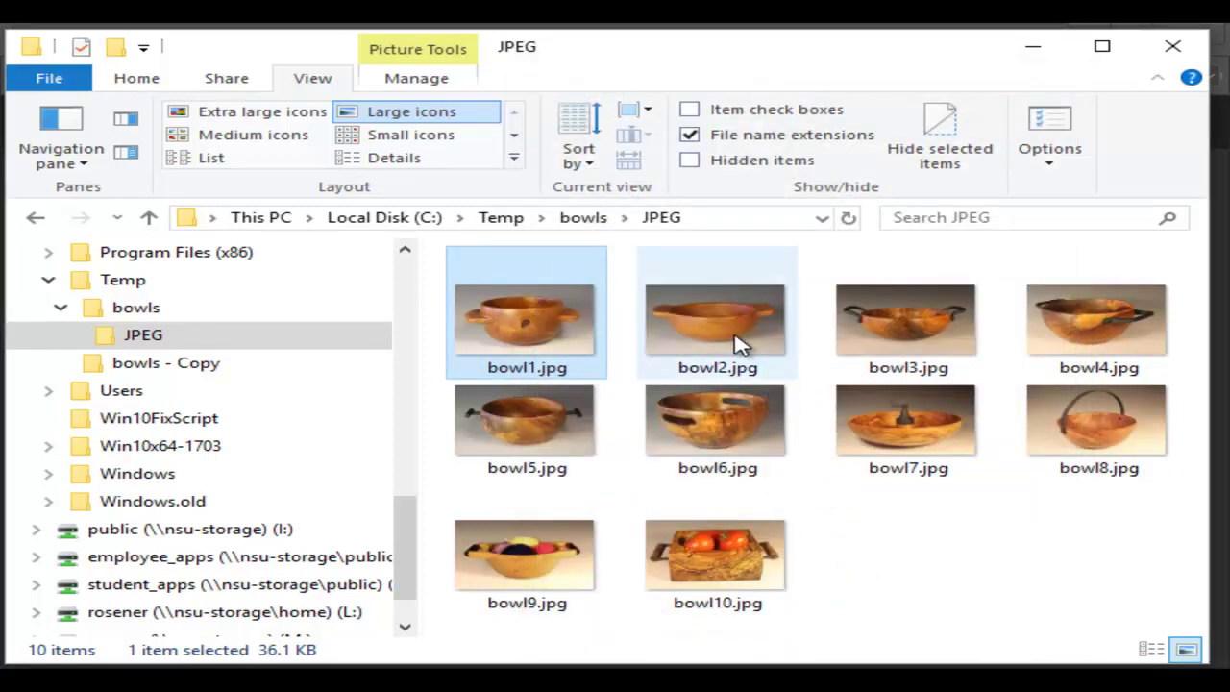
{"action": "mouse_move", "coordinate": [737, 344]}
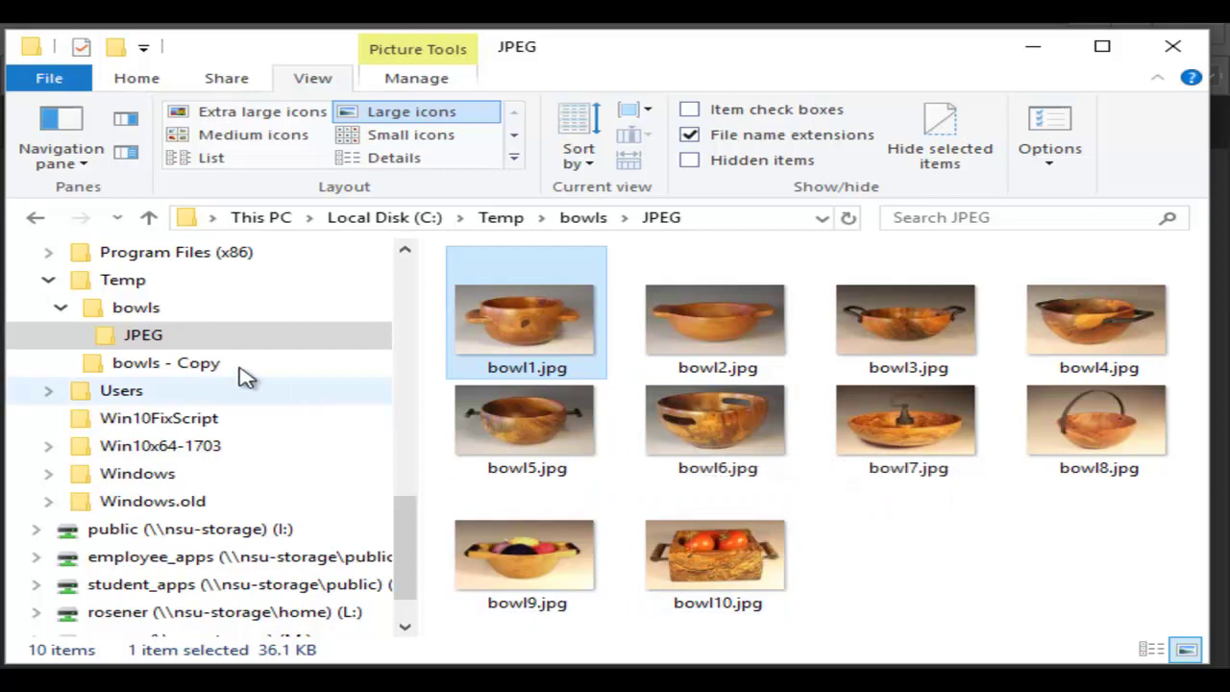
Delete the JPEG subfolder of processed images from the bowls folder.
{"action": "left_click", "coordinate": [104, 342]}
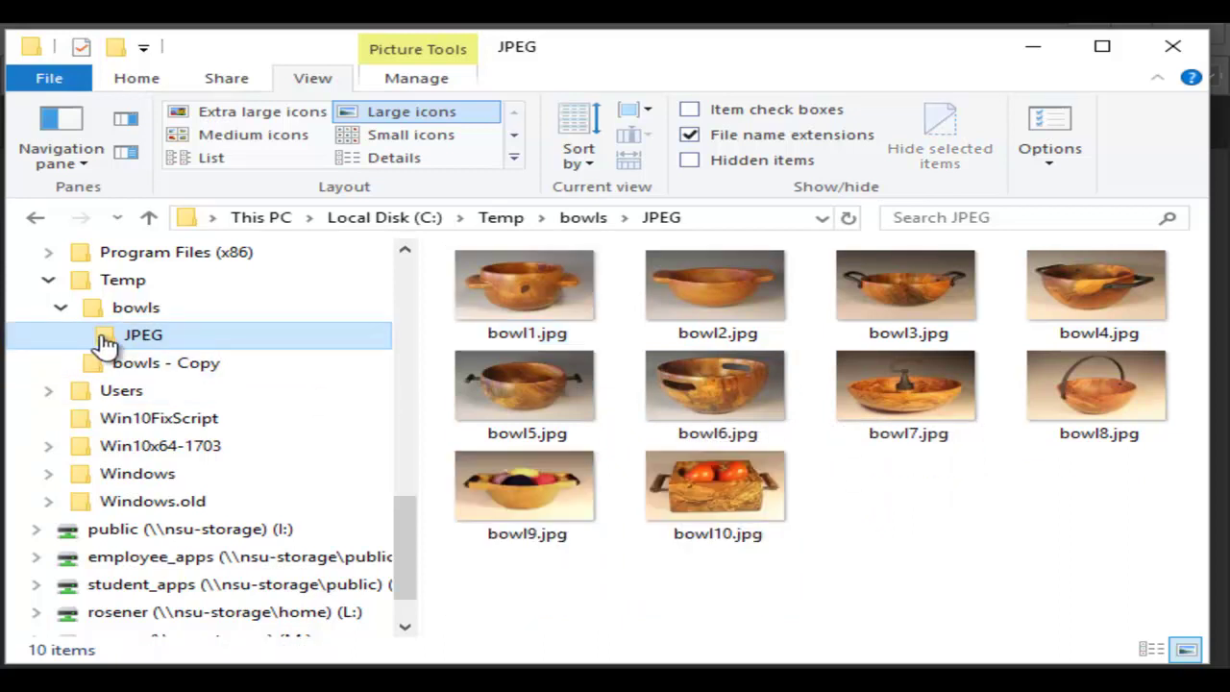
{"action": "key", "text": "Delete"}
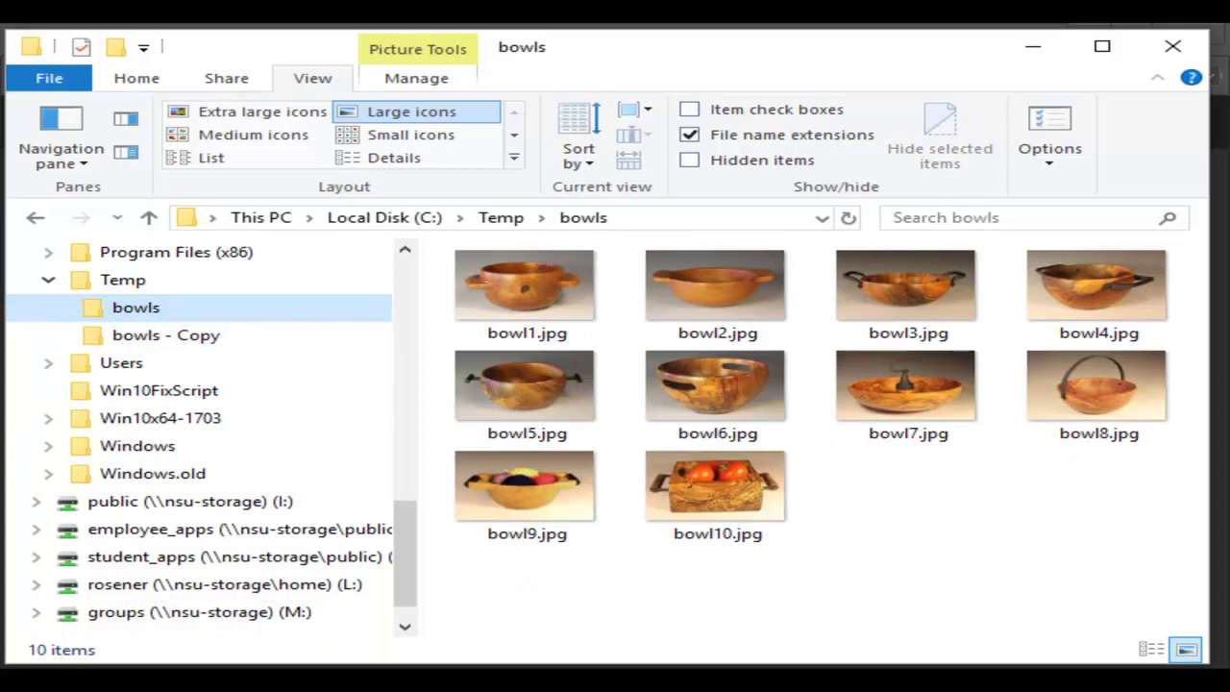
Switch to Photoshop and open all ten images, bowl1.jpg through bowl10.jpg, from C:\Temp\bowls.
{"action": "left_click", "coordinate": [555, 663]}
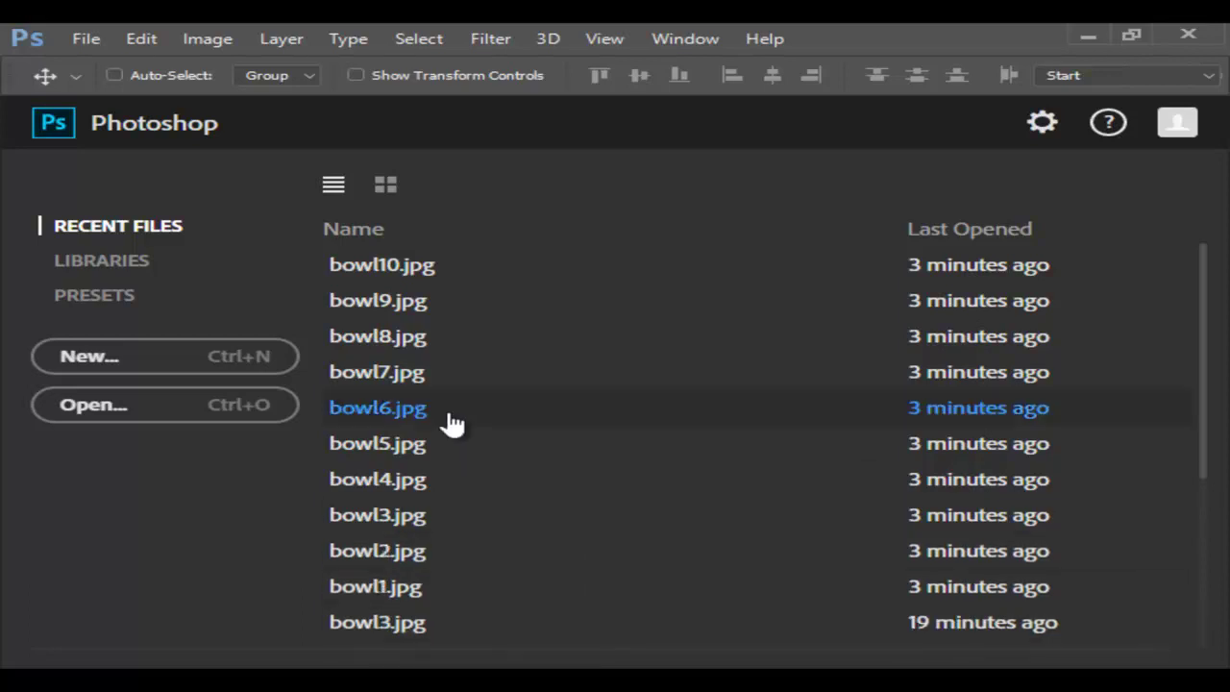
{"action": "left_click", "coordinate": [87, 40]}
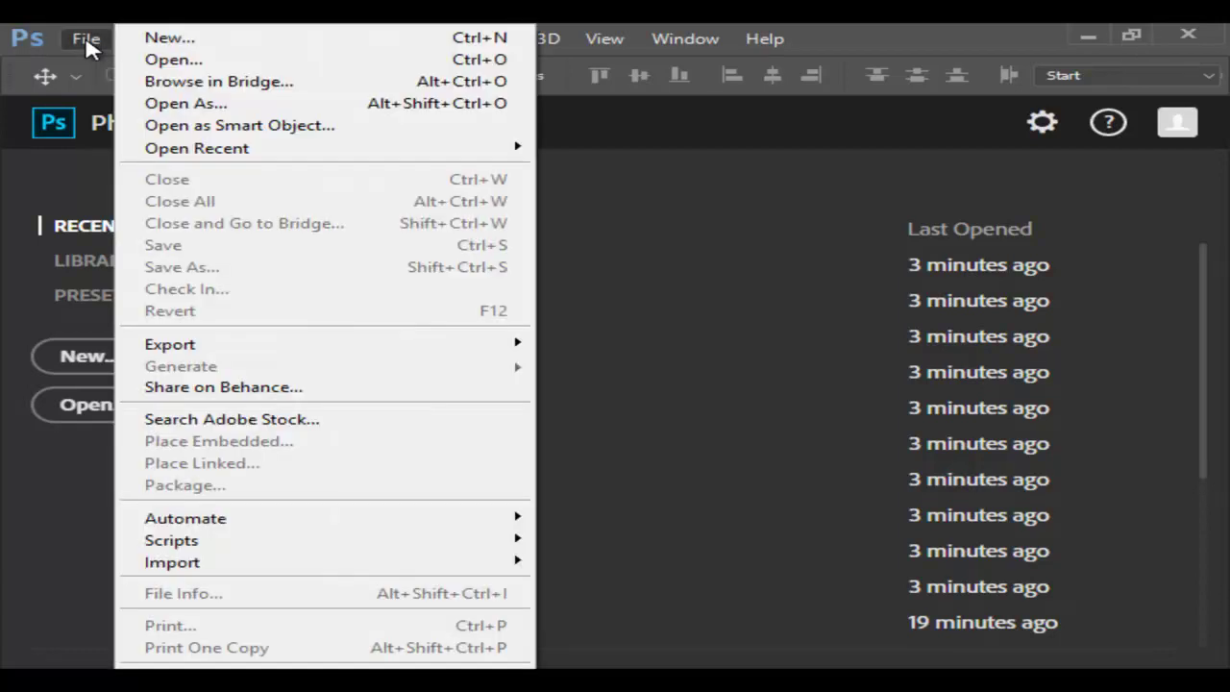
{"action": "left_click", "coordinate": [157, 62]}
{"action": "left_click", "coordinate": [652, 186]}
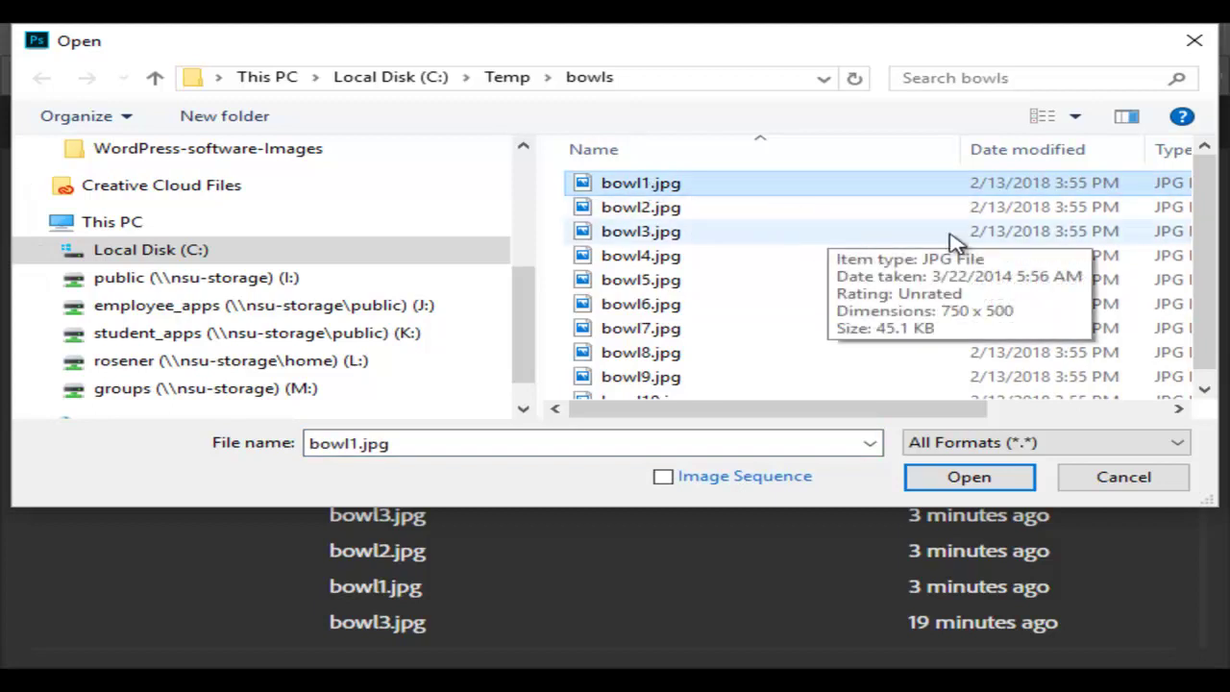
{"action": "scroll", "coordinate": [1211, 198], "scroll_direction": "down", "scroll_amount": 1}
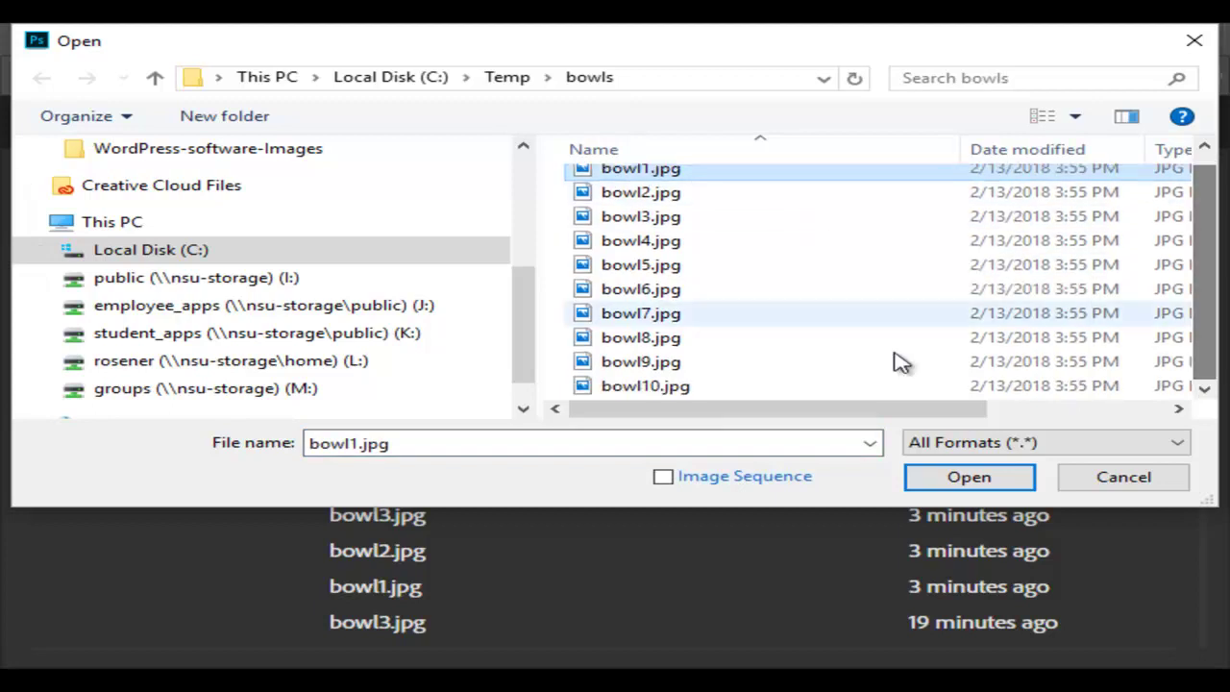
{"action": "left_click", "coordinate": [662, 394], "text": "shift"}
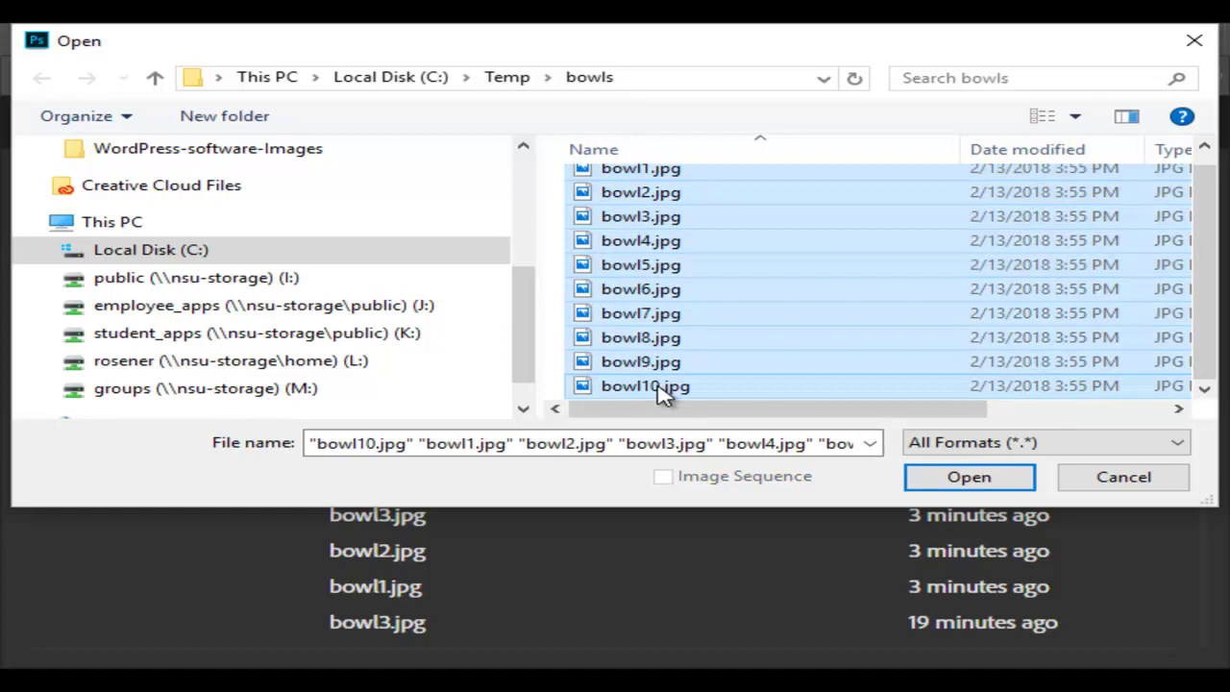
{"action": "left_click", "coordinate": [968, 477]}
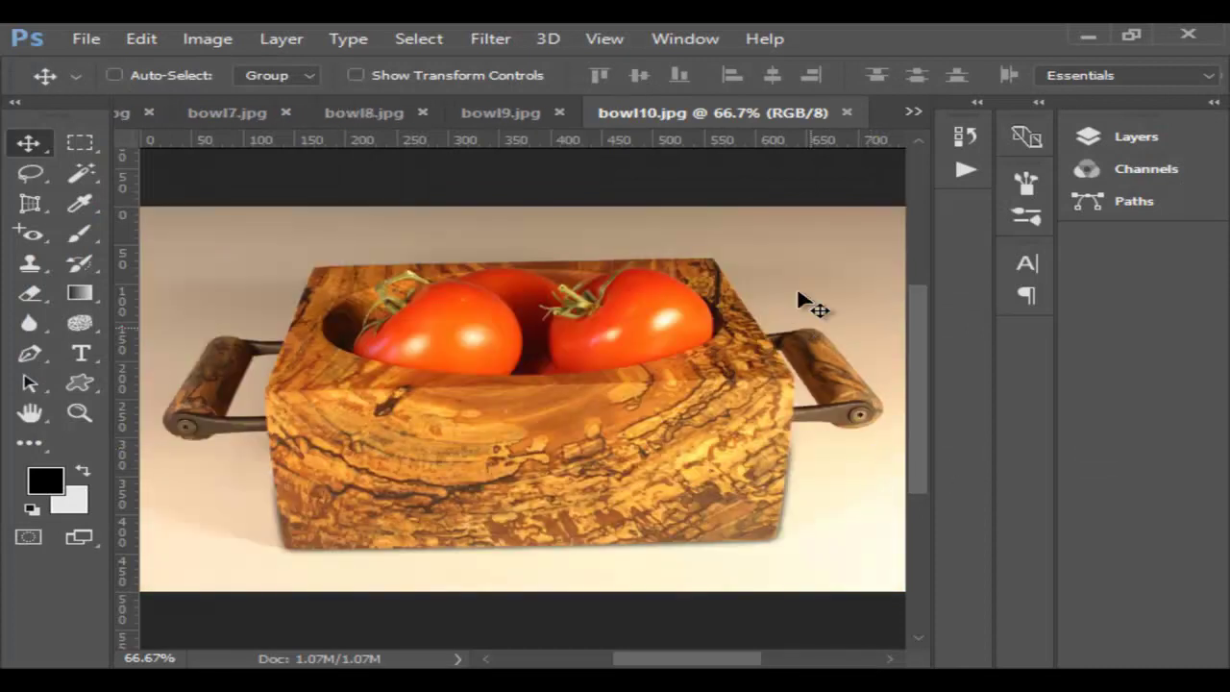
Show the Actions panel and create a new action set named with the author's first name.
{"action": "left_click", "coordinate": [687, 43]}
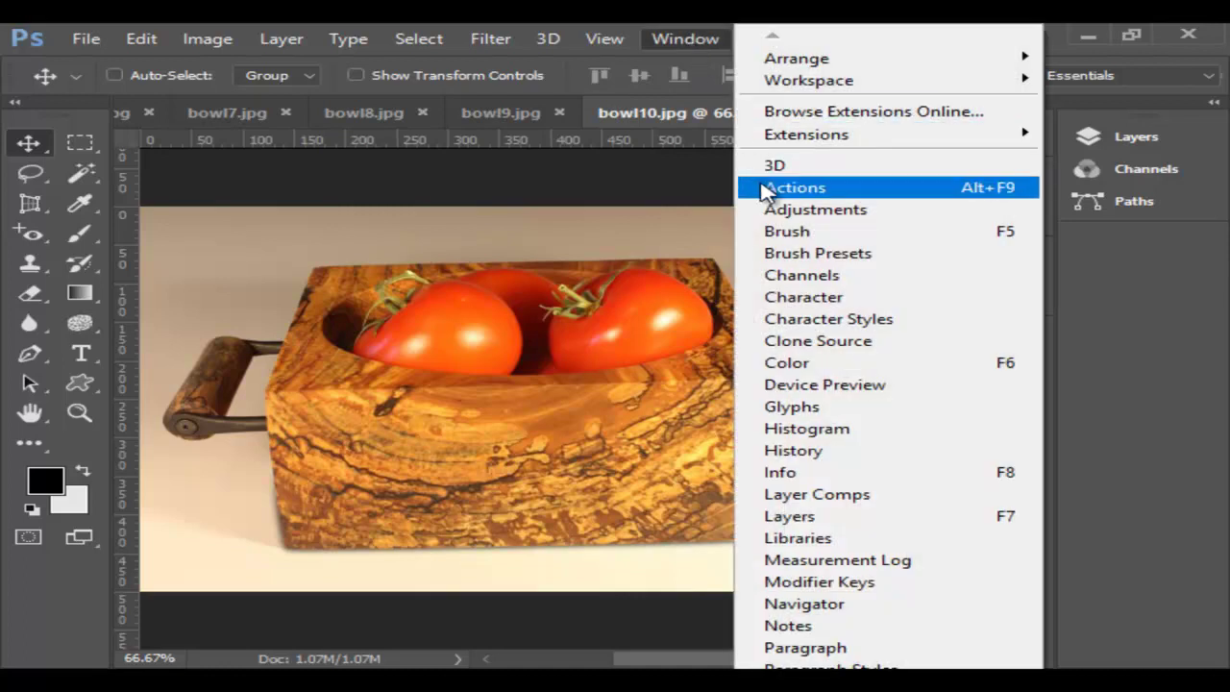
{"action": "left_click", "coordinate": [788, 187]}
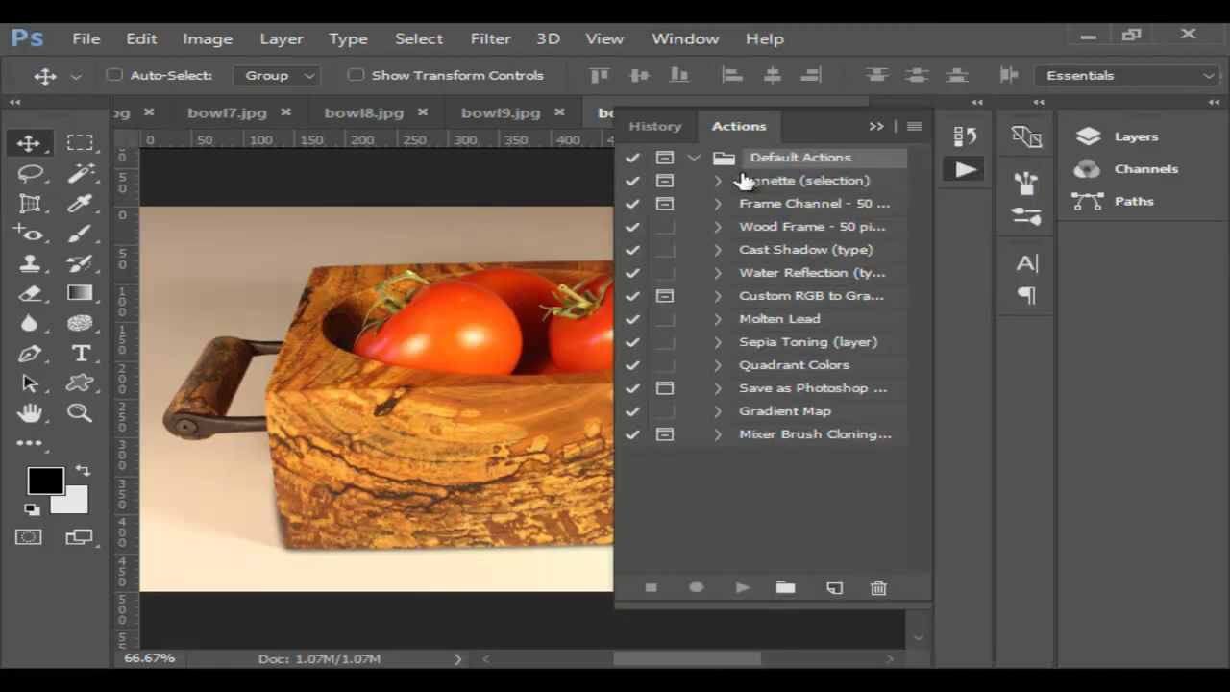
{"action": "left_click", "coordinate": [785, 588]}
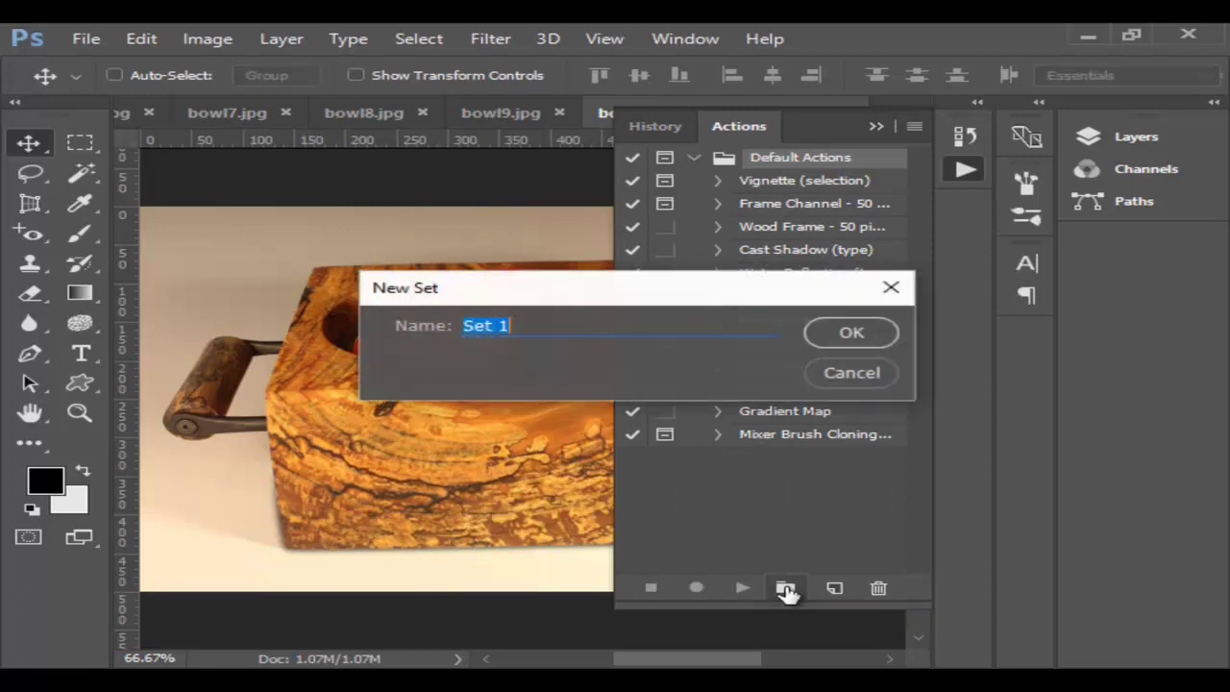
{"action": "type", "text": "Bill"}
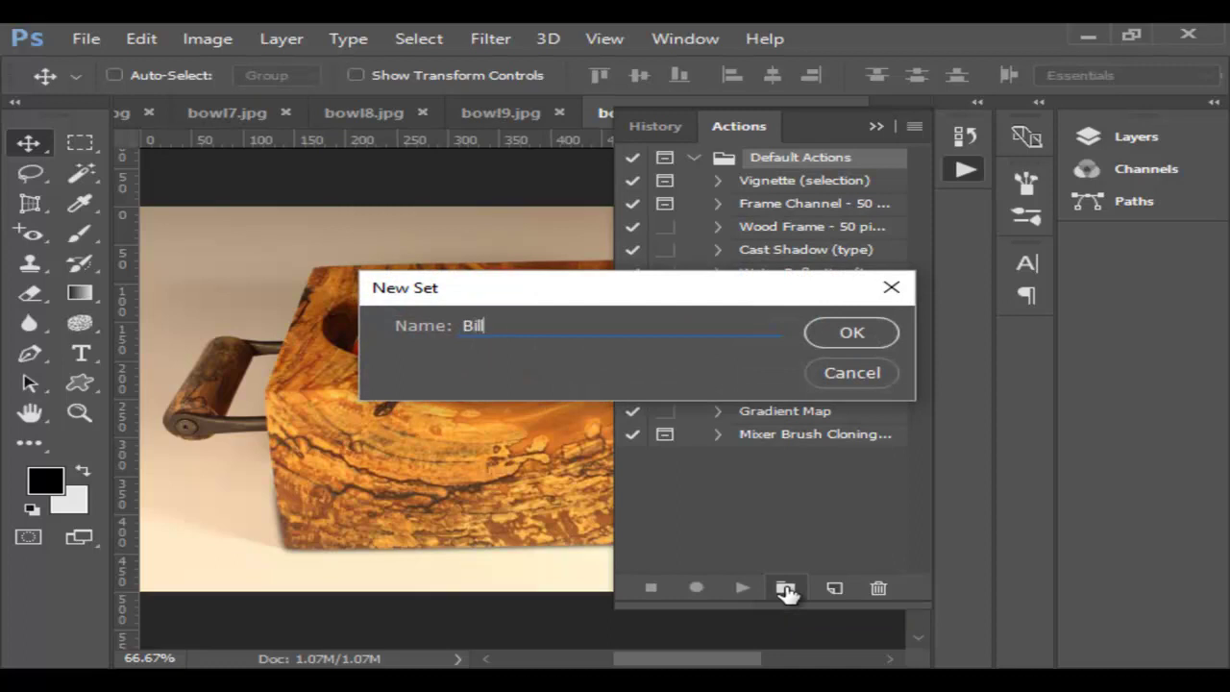
{"action": "left_click", "coordinate": [854, 333]}
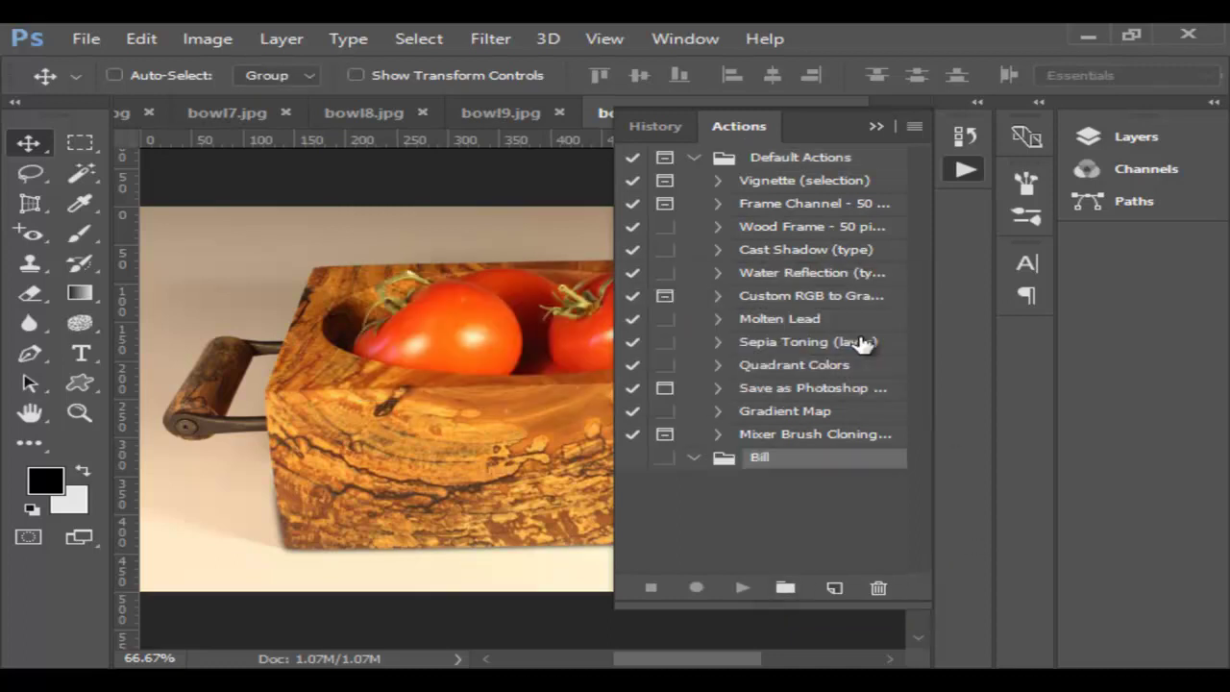
Create an action named "Resize, Adjust, Text, Save" in the new set and start recording it.
{"action": "left_click", "coordinate": [834, 588]}
{"action": "type", "text": "Resize, A"}
{"action": "key", "text": "ctrl+a"}
{"action": "key", "text": "BackSpace"}
{"action": "type", "text": "Resize, A"}
{"action": "type", "text": "djust, Text"}
{"action": "type", "text": "Save"}
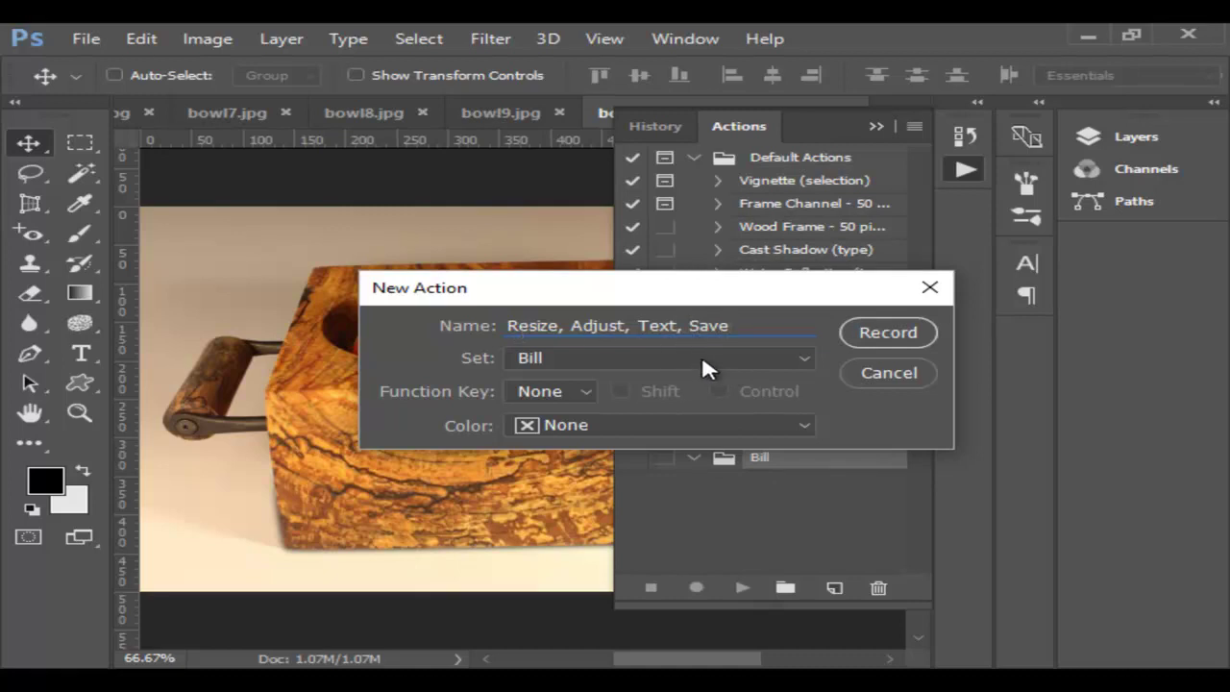
{"action": "left_click", "coordinate": [888, 332]}
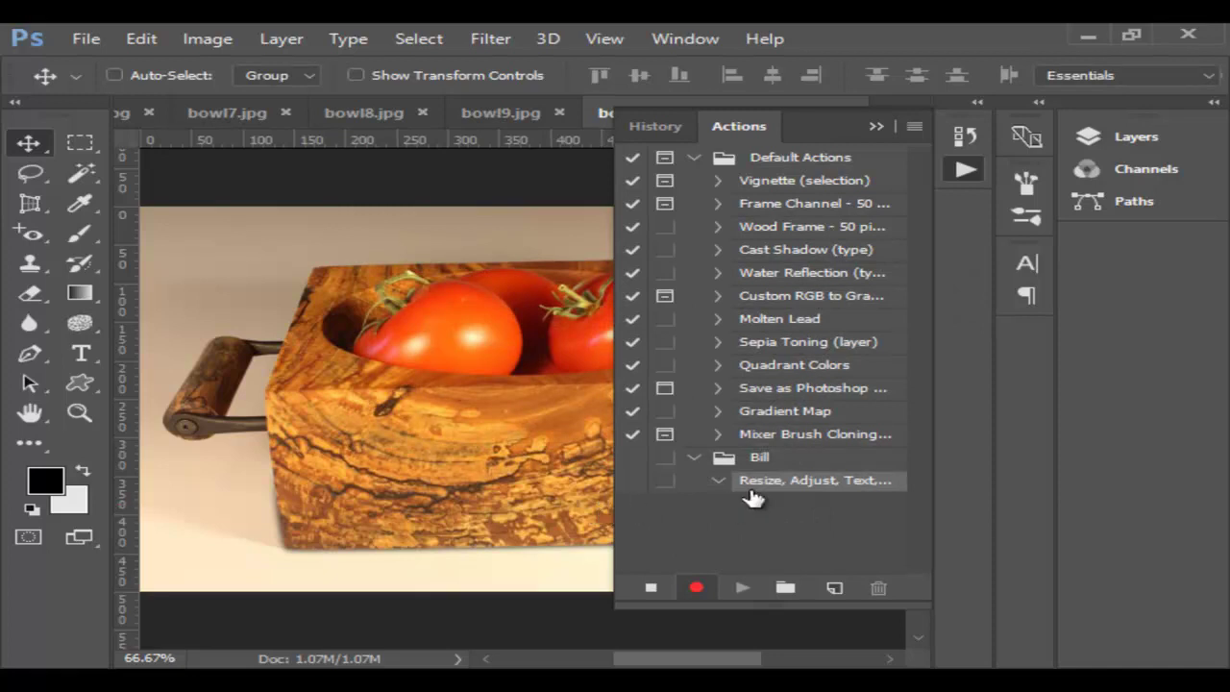
Resize the bowl10.jpg image to a width of 600 pixels, keeping its proportions.
{"action": "left_click", "coordinate": [207, 40]}
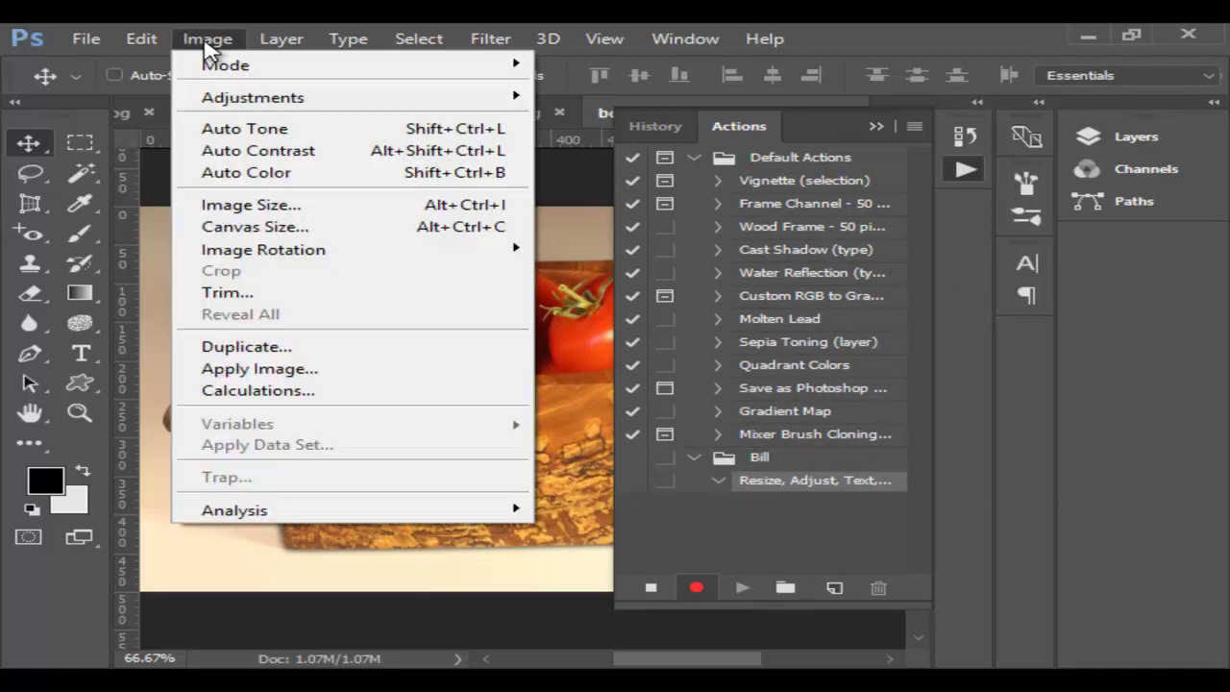
{"action": "left_click", "coordinate": [241, 209]}
{"action": "double_click", "coordinate": [807, 382]}
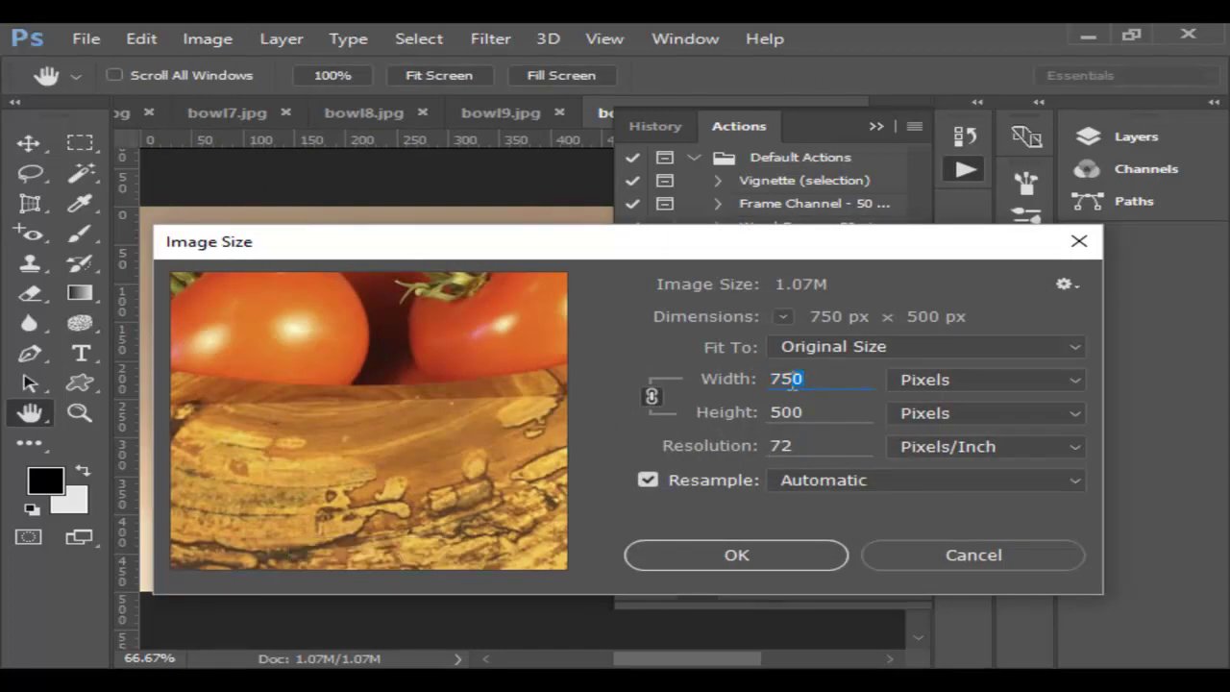
{"action": "type", "text": "600"}
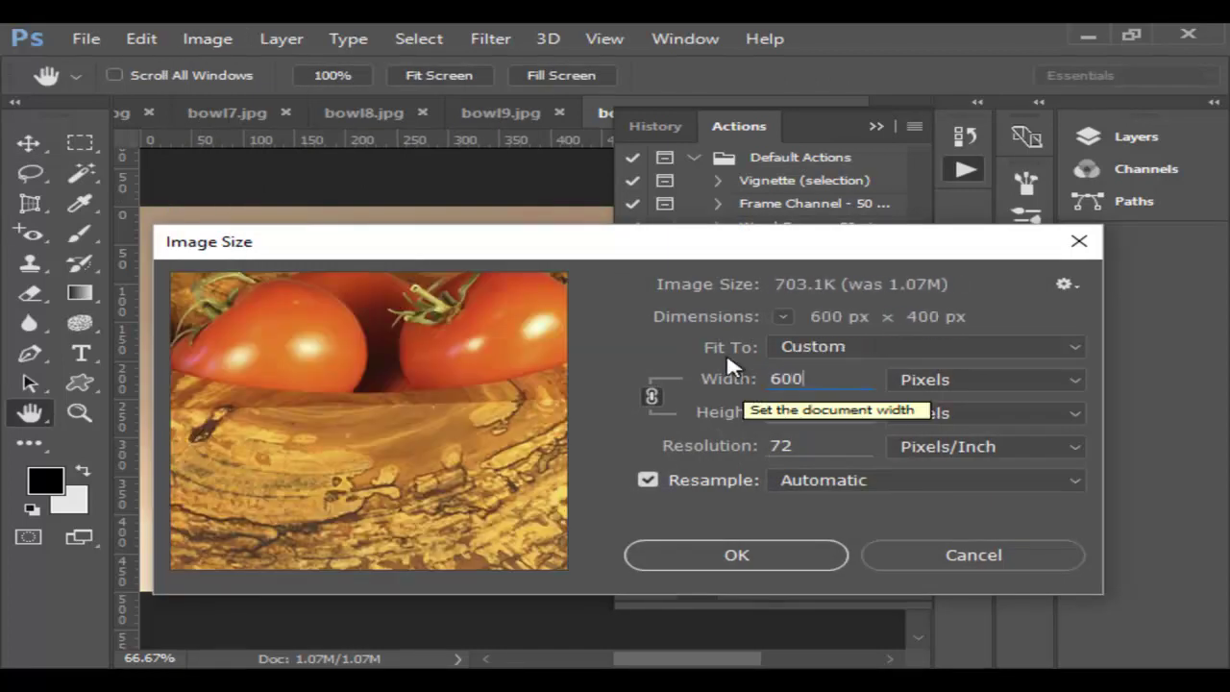
{"action": "left_click", "coordinate": [750, 554]}
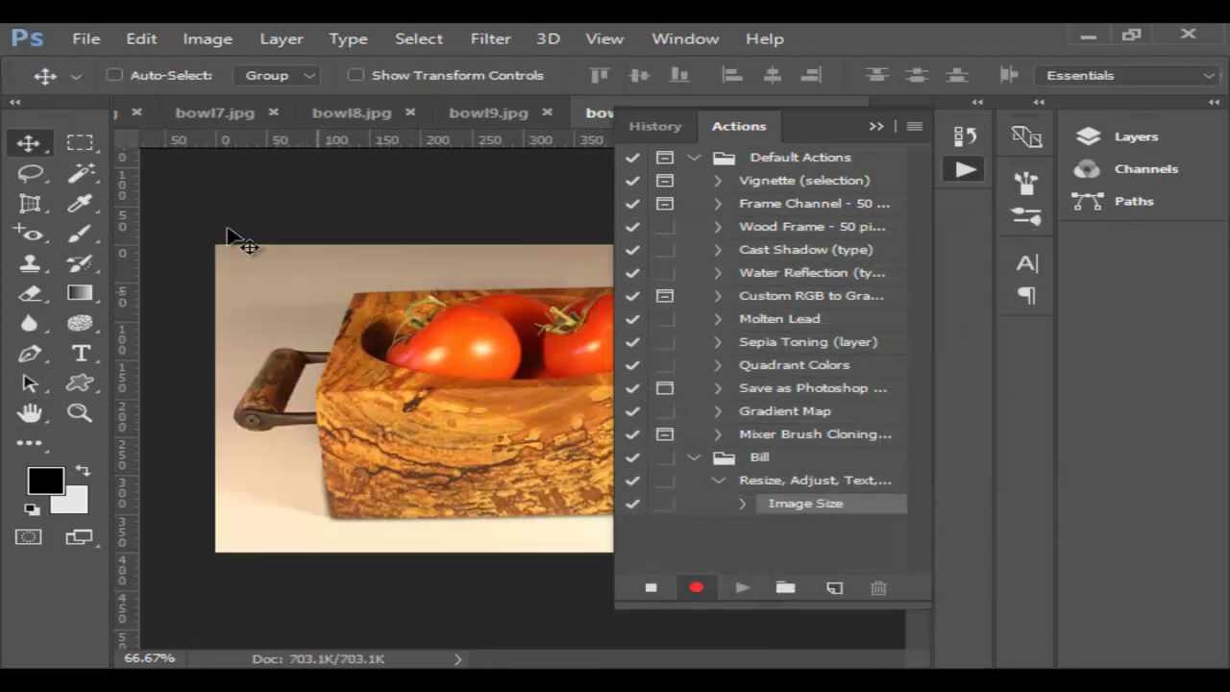
Select a rectangle over the image's lower-left area, apply legacy Brightness/Contrast with brightness 68 and contrast -65, and deselect.
{"action": "left_click", "coordinate": [80, 144]}
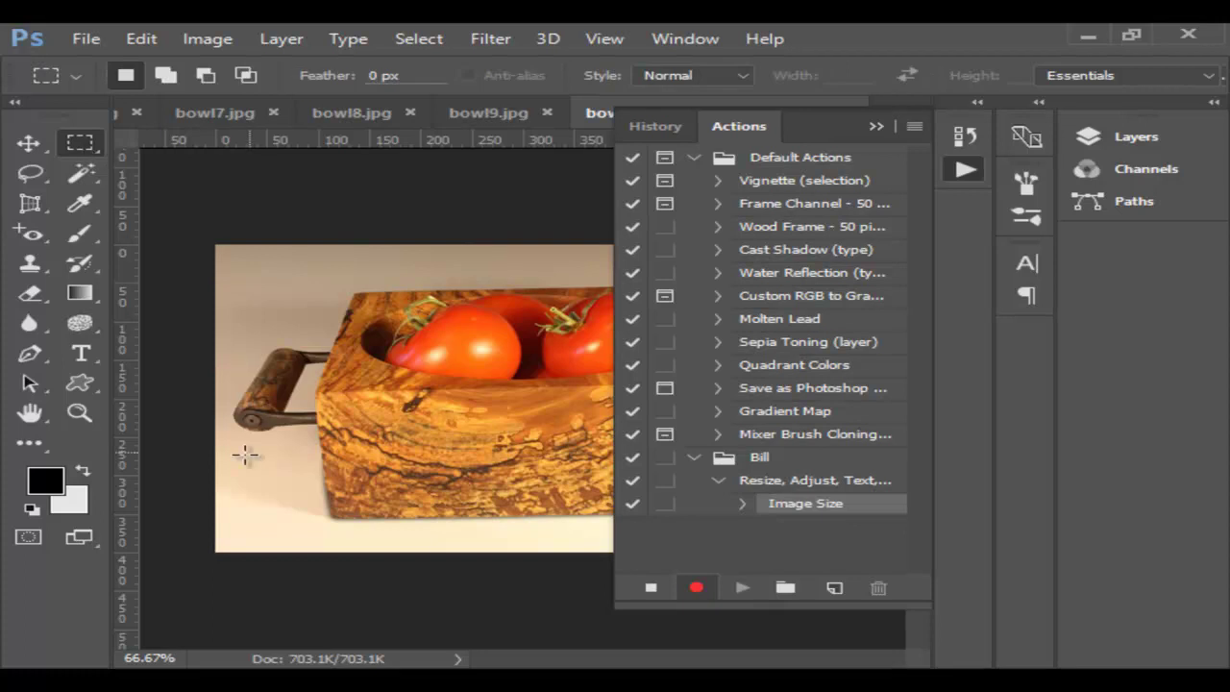
{"action": "left_click_drag", "start_coordinate": [201, 459], "coordinate": [596, 558]}
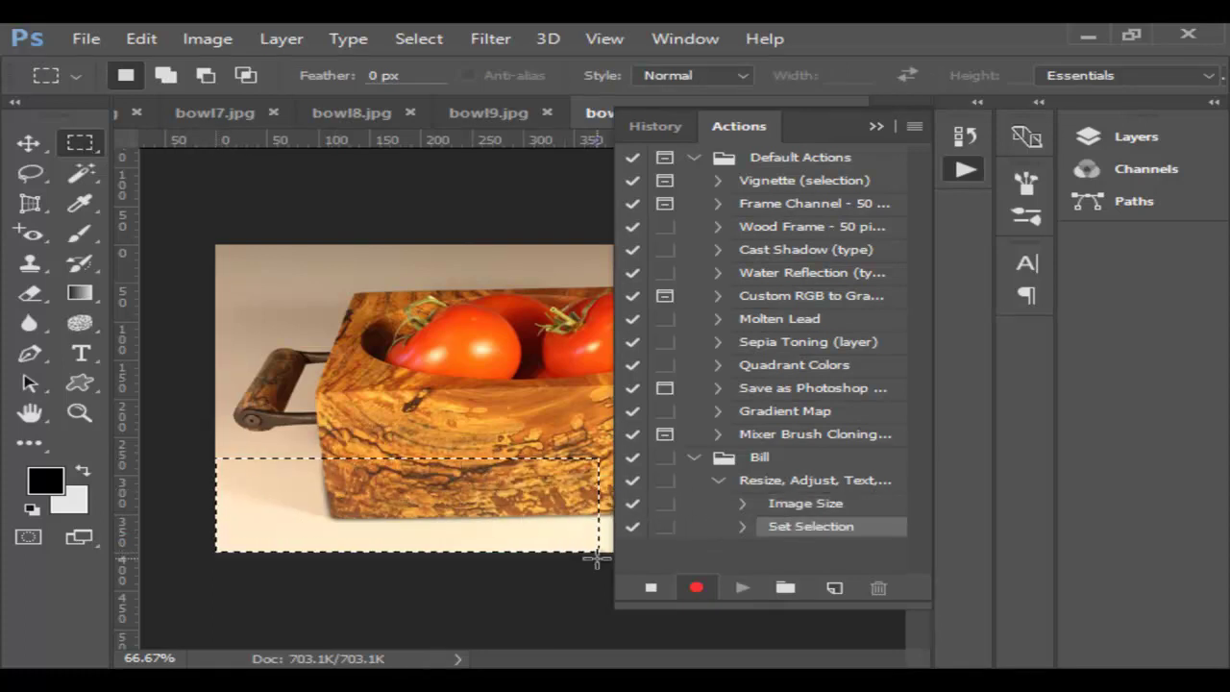
{"action": "left_click", "coordinate": [209, 40]}
{"action": "mouse_move", "coordinate": [248, 100]}
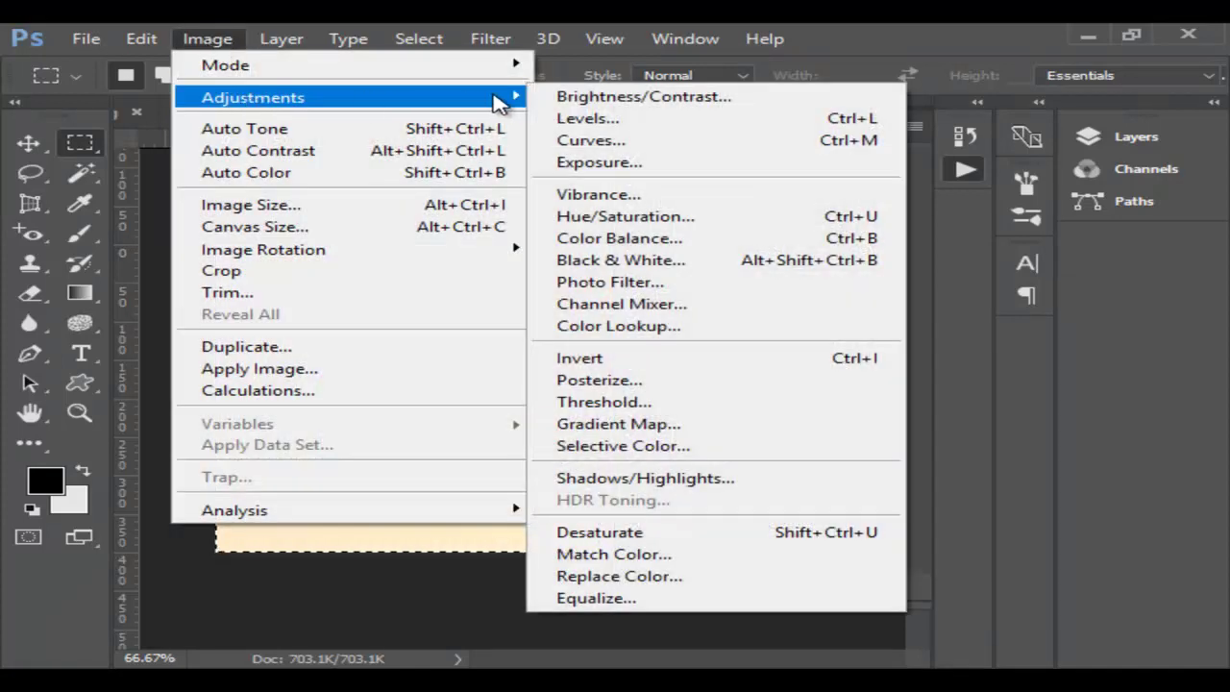
{"action": "left_click", "coordinate": [600, 96]}
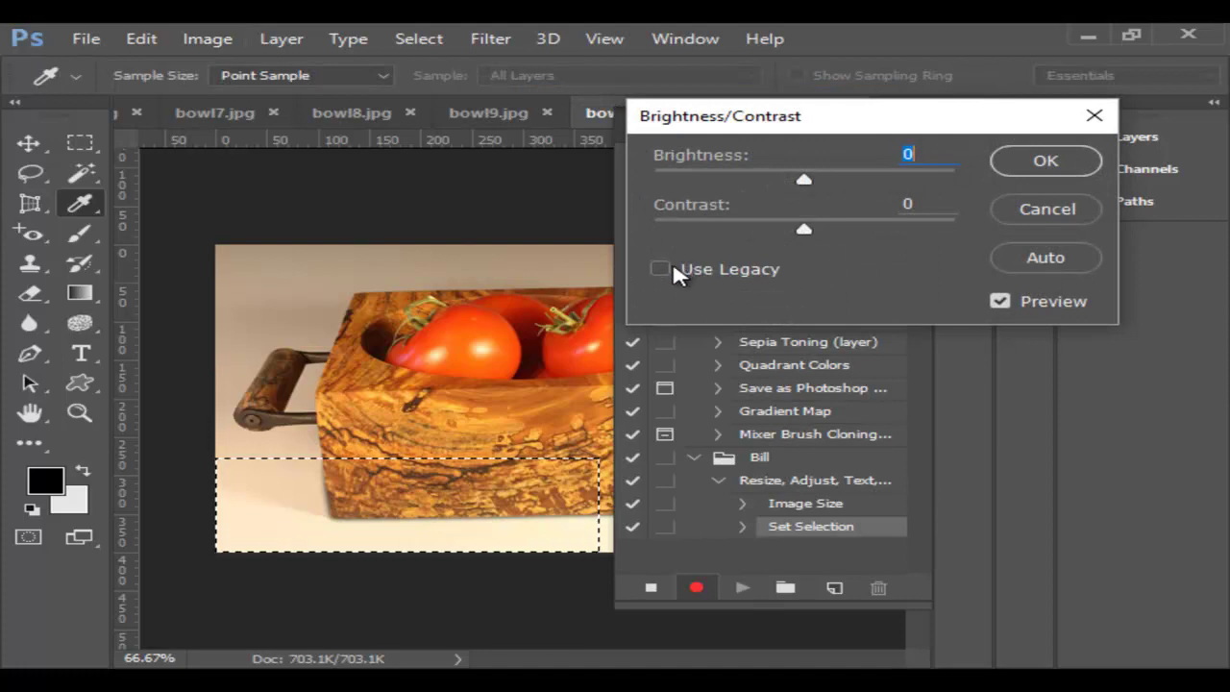
{"action": "left_click_drag", "start_coordinate": [804, 181], "coordinate": [894, 178]}
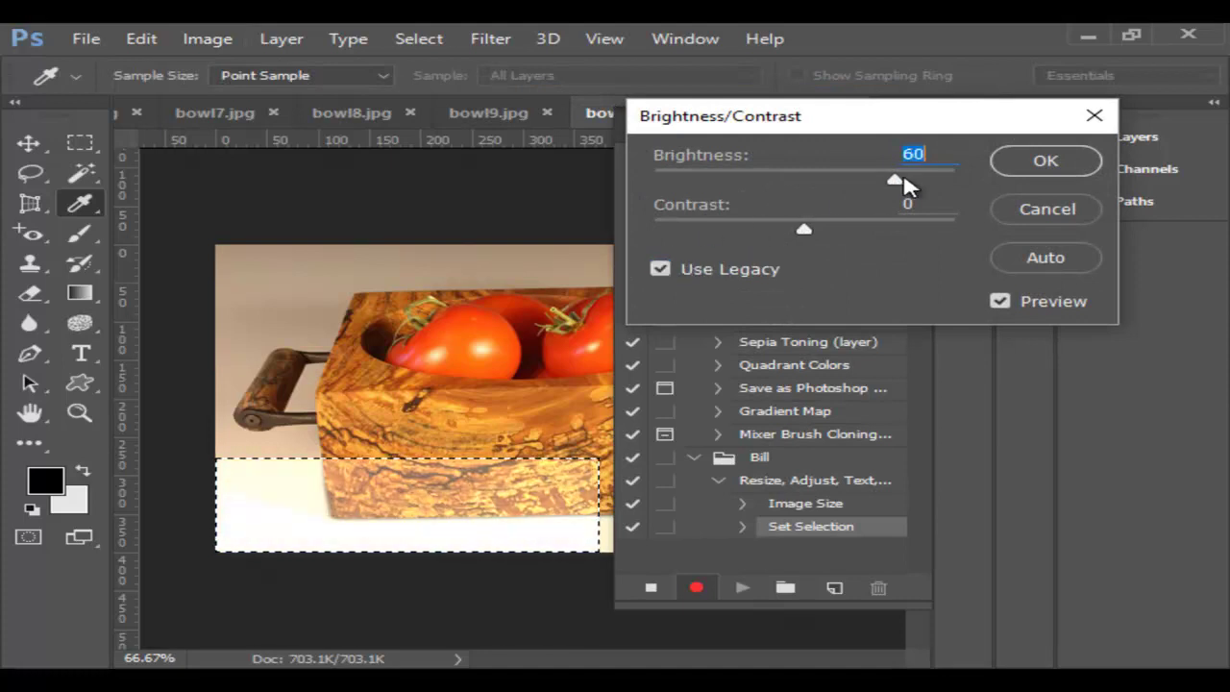
{"action": "left_click_drag", "start_coordinate": [804, 235], "coordinate": [706, 238]}
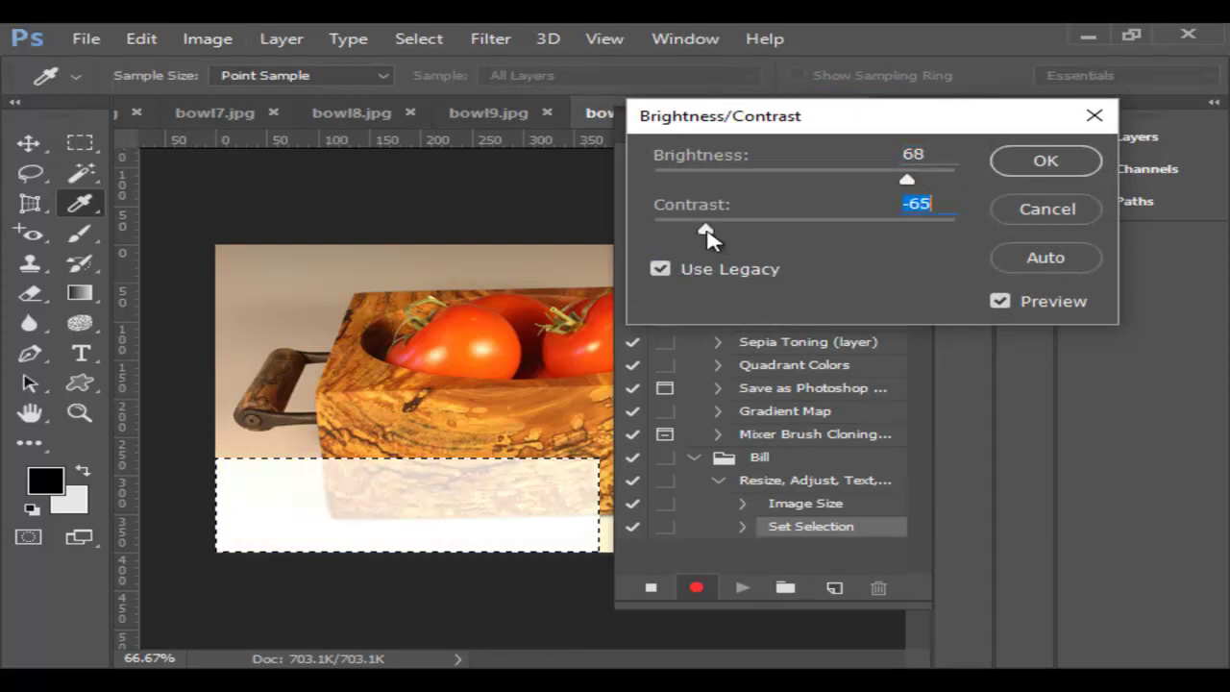
{"action": "left_click", "coordinate": [1029, 159]}
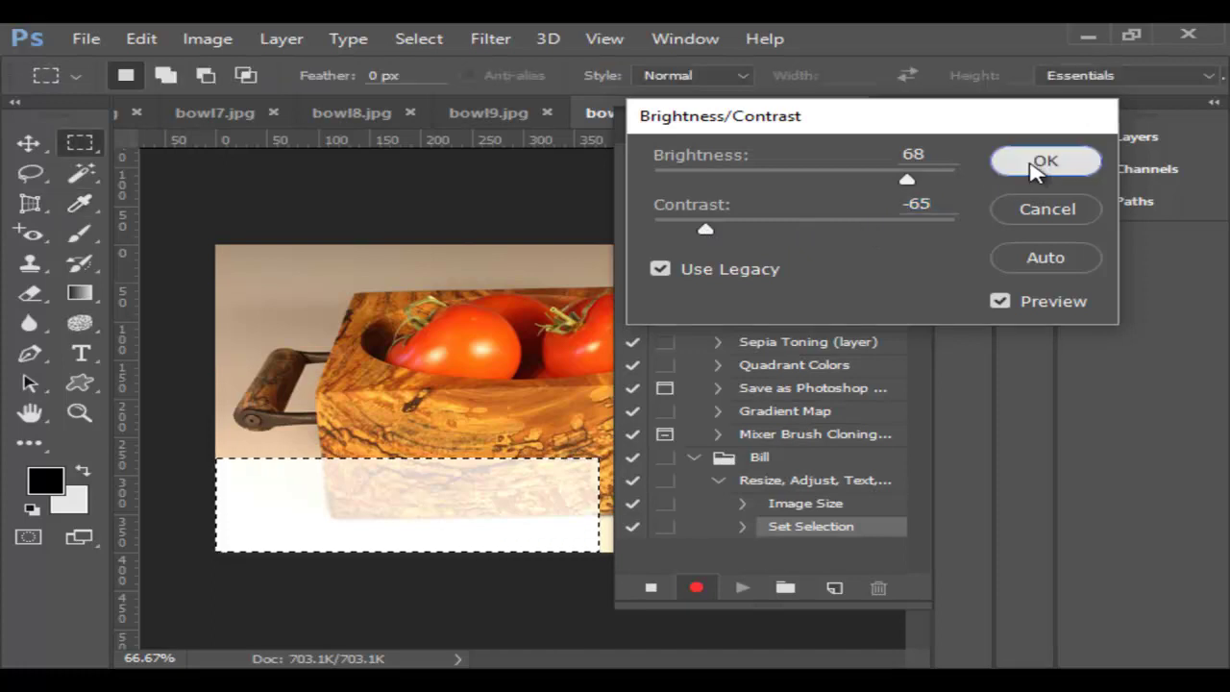
{"action": "key", "text": "ctrl+d"}
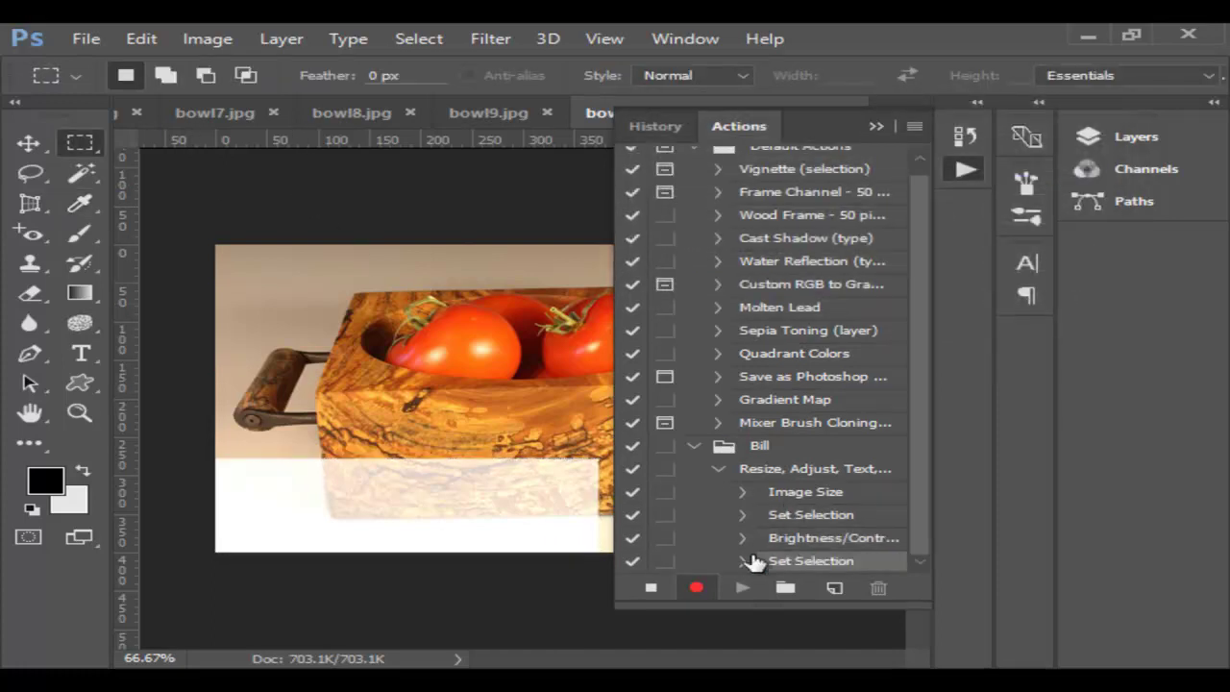
Add the text "Copyright BR" in 30 pt Arial and move it fully inside the lightened rectangle.
{"action": "left_click", "coordinate": [81, 355]}
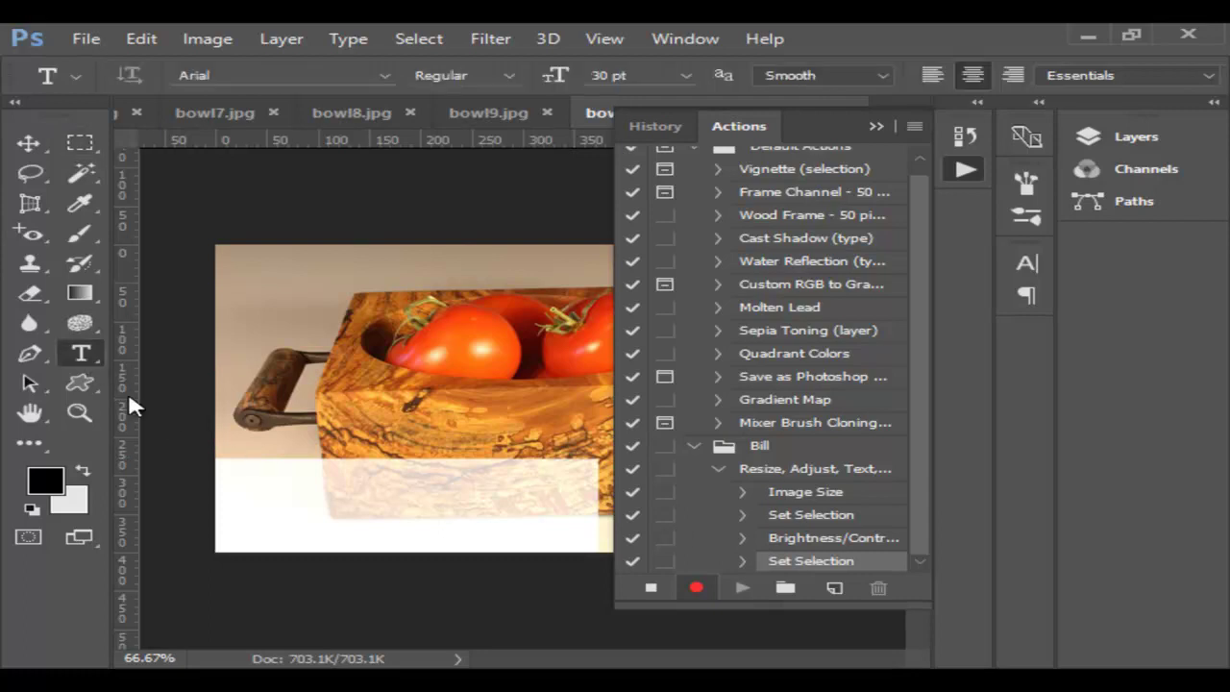
{"action": "left_click", "coordinate": [237, 511]}
{"action": "type", "text": "Copyright"}
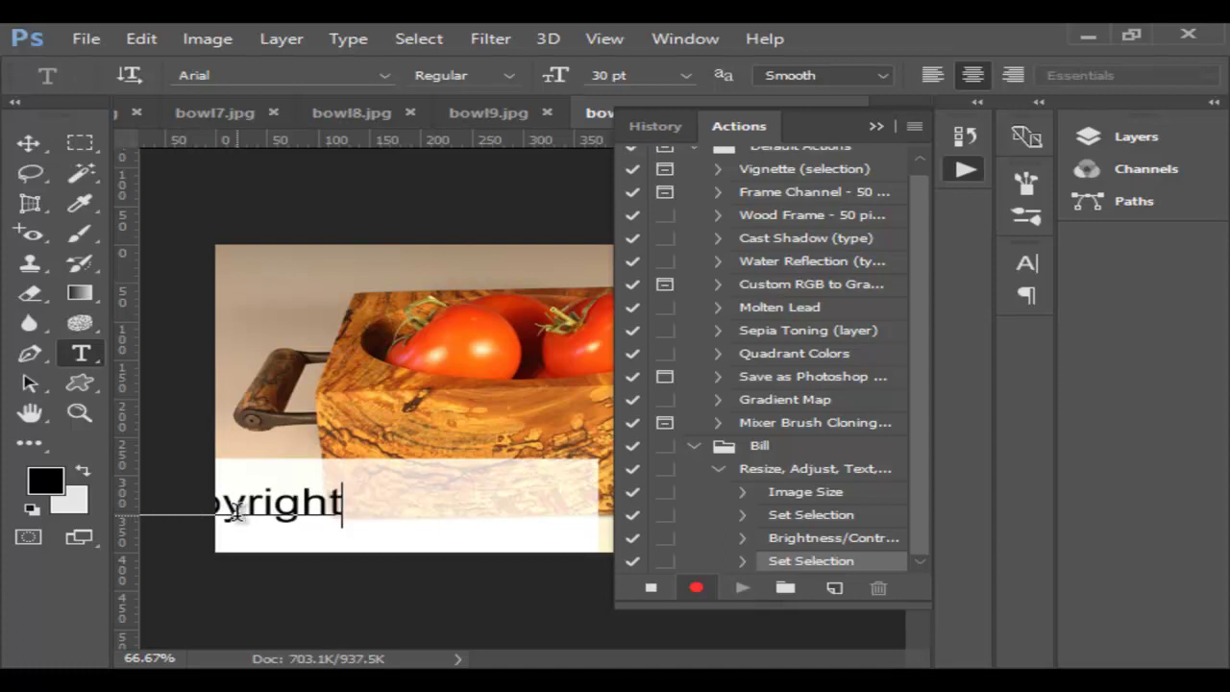
{"action": "type", "text": " BR"}
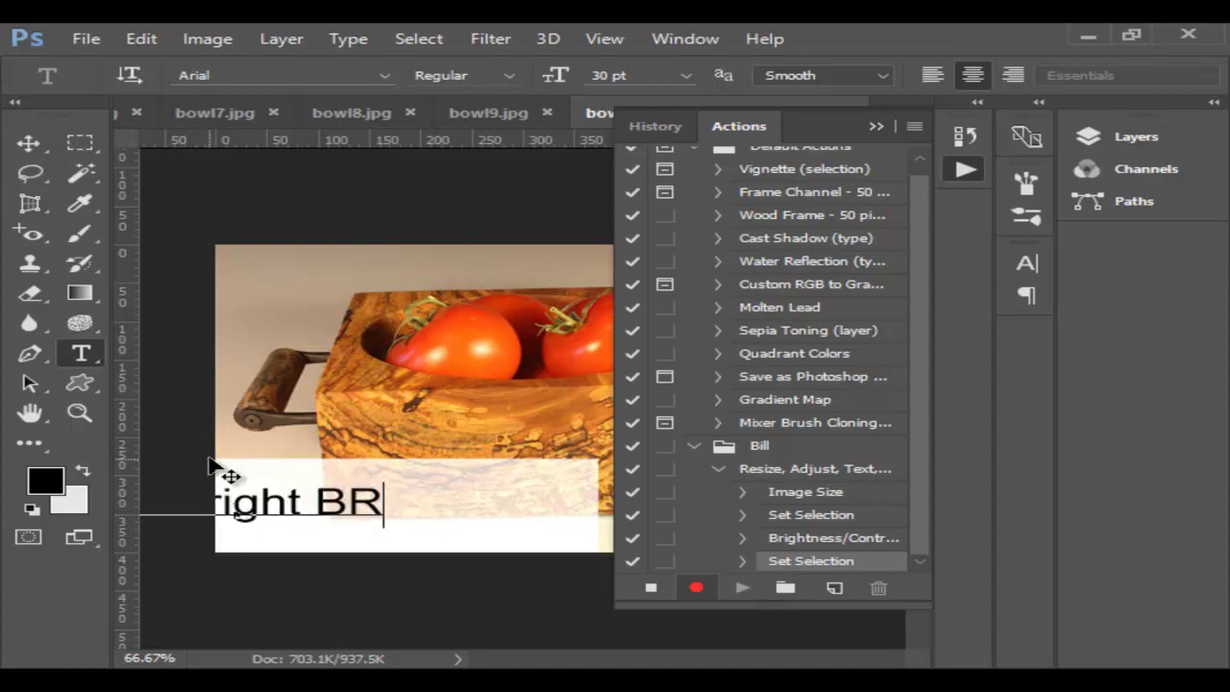
{"action": "left_click", "coordinate": [32, 154]}
{"action": "left_click_drag", "start_coordinate": [269, 494], "coordinate": [417, 504]}
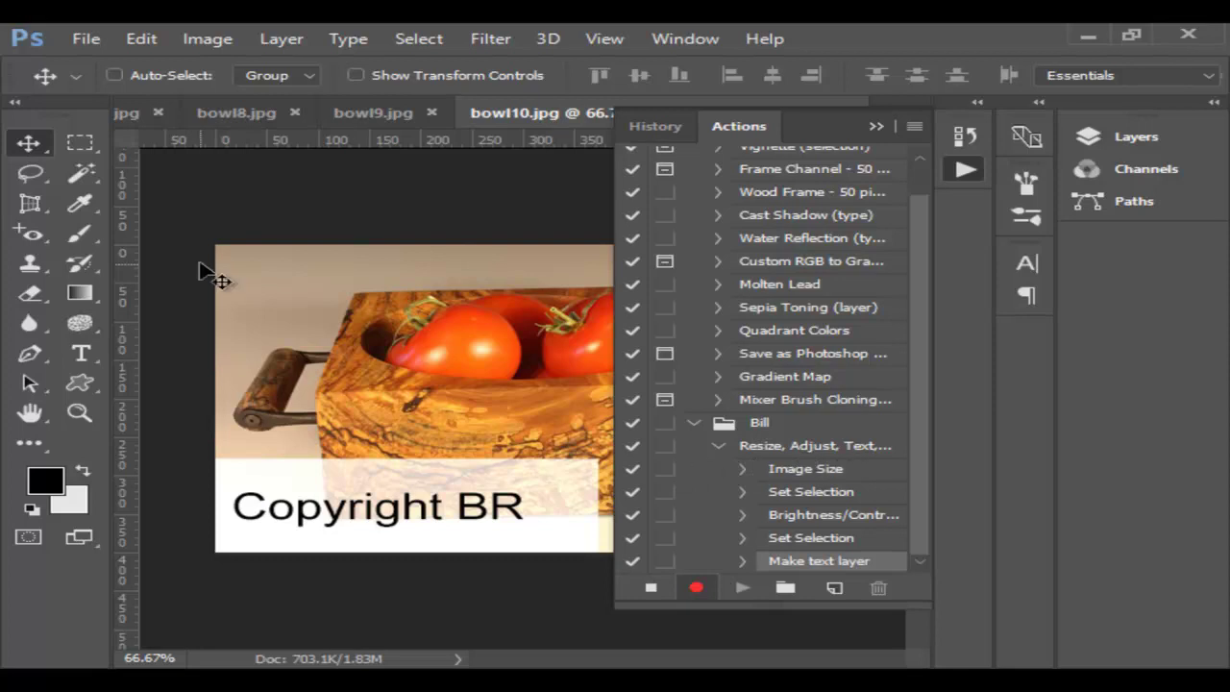
Save the image as bowl10.png in the bowls folder with Smallest / Slow compression and no interlacing, and stop recording the action.
{"action": "left_click", "coordinate": [87, 41]}
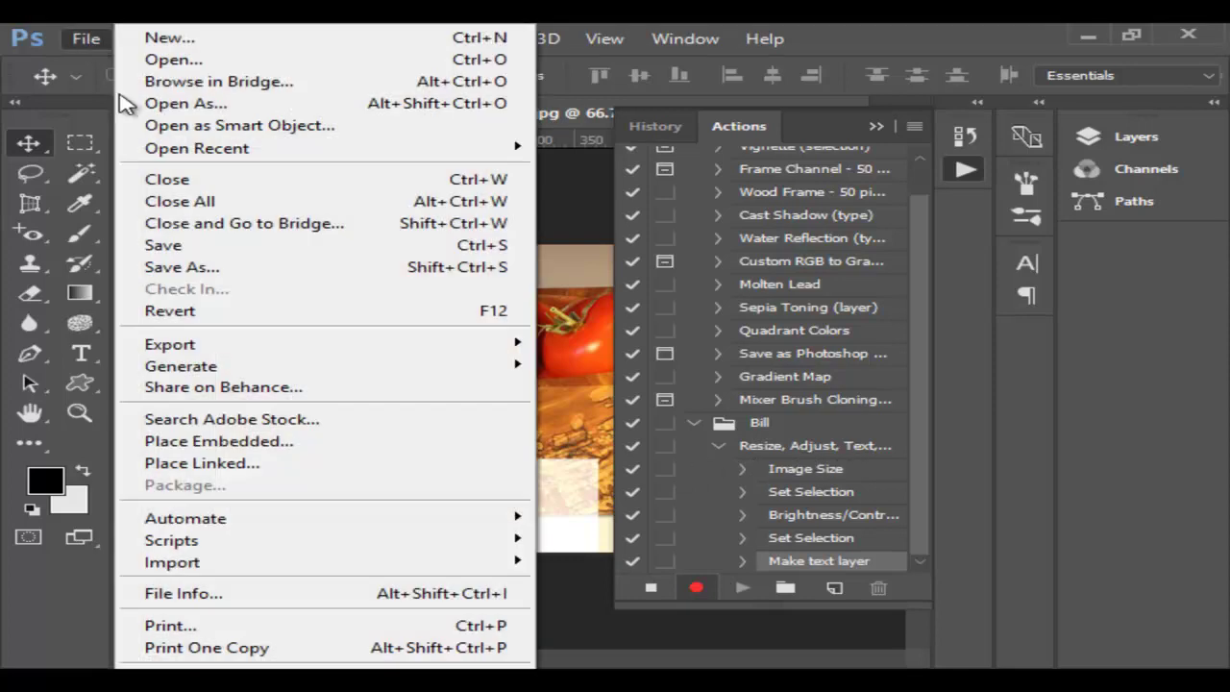
{"action": "left_click", "coordinate": [197, 274]}
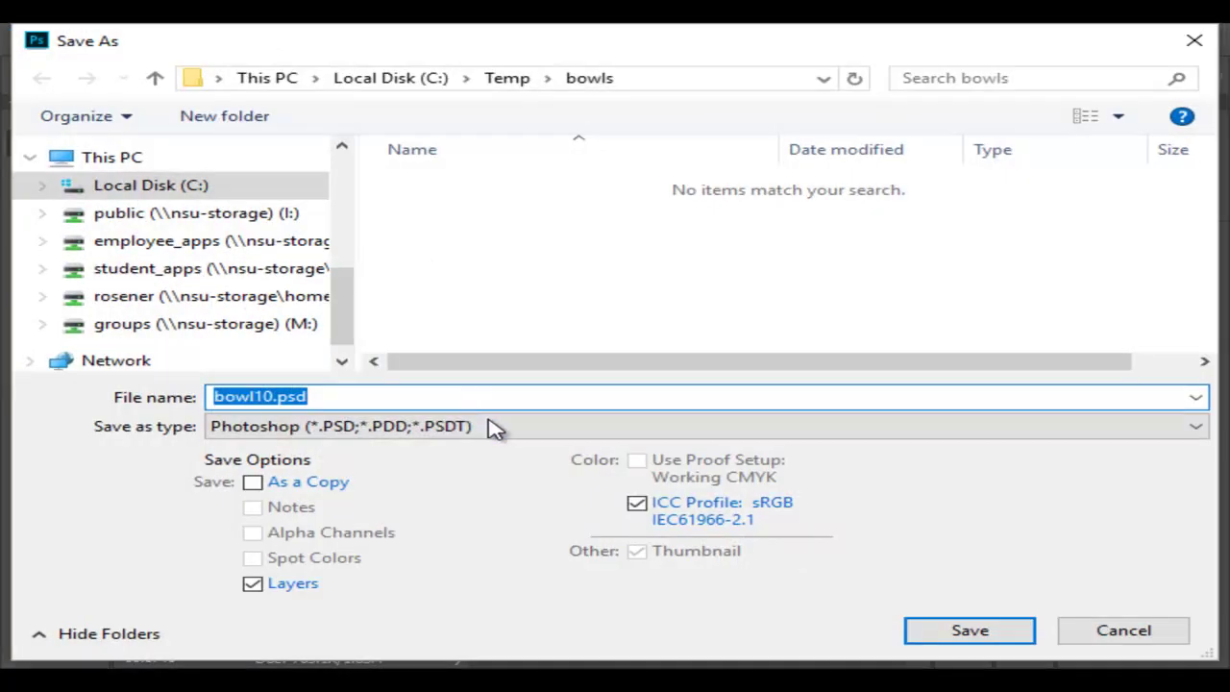
{"action": "left_click", "coordinate": [495, 430]}
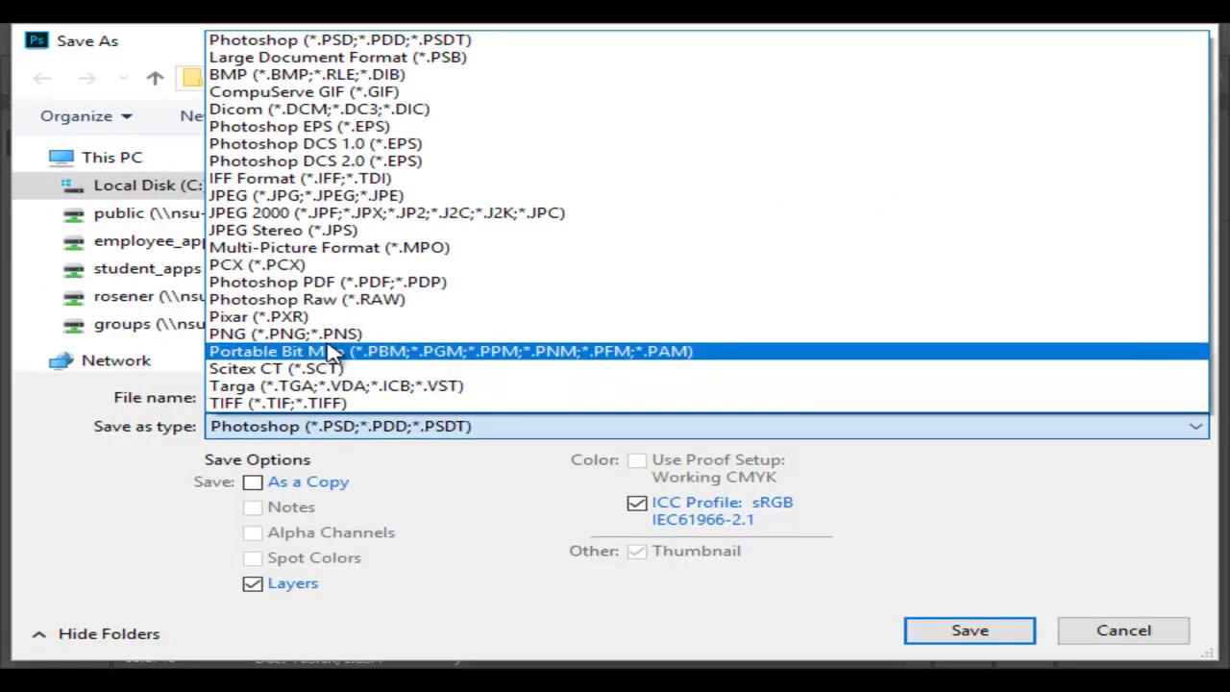
{"action": "left_click", "coordinate": [332, 336]}
{"action": "left_click", "coordinate": [311, 398]}
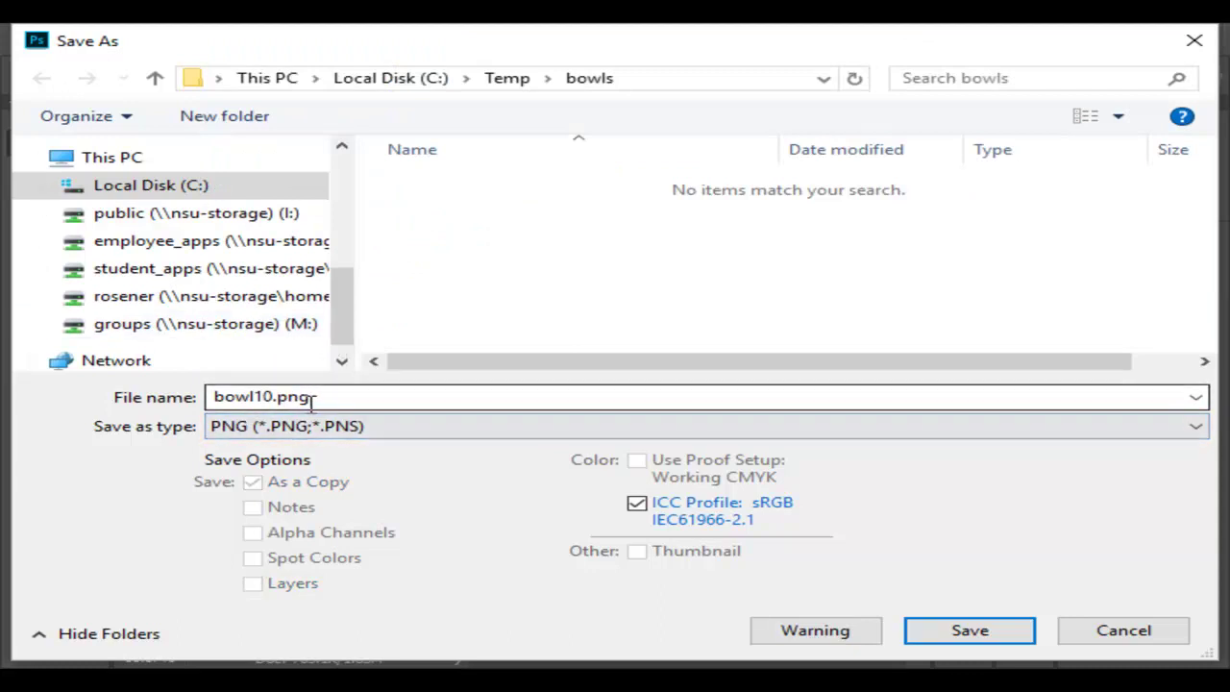
{"action": "left_click", "coordinate": [981, 631]}
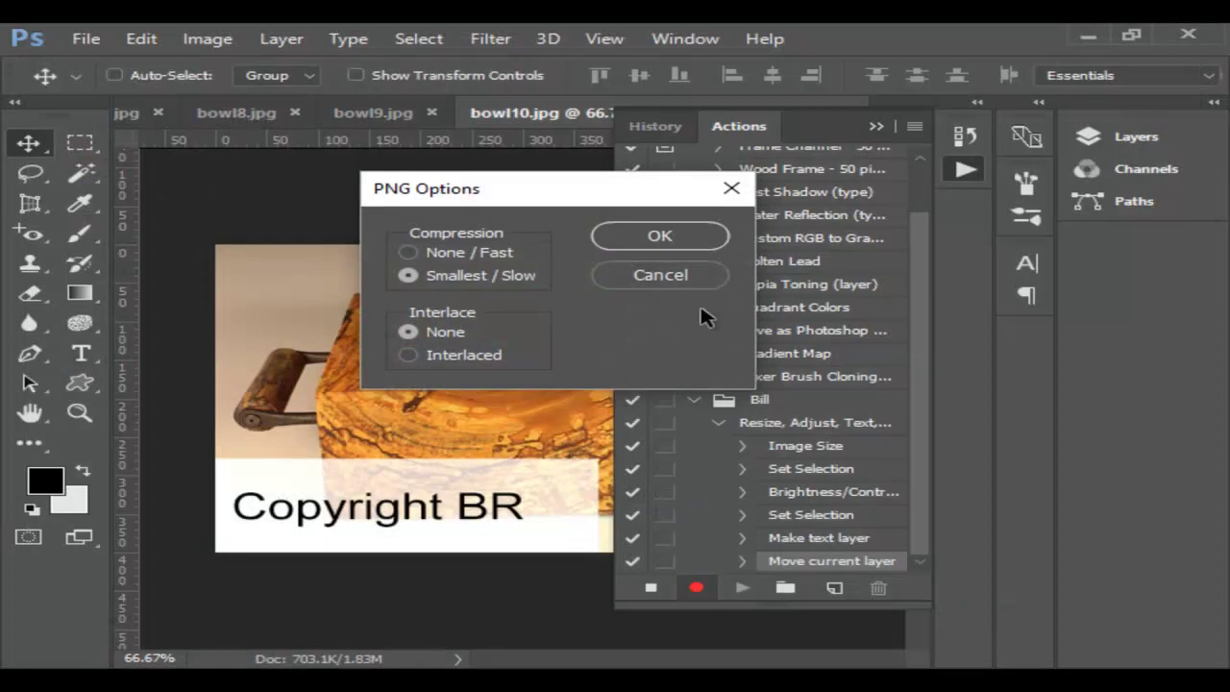
{"action": "left_click", "coordinate": [660, 236]}
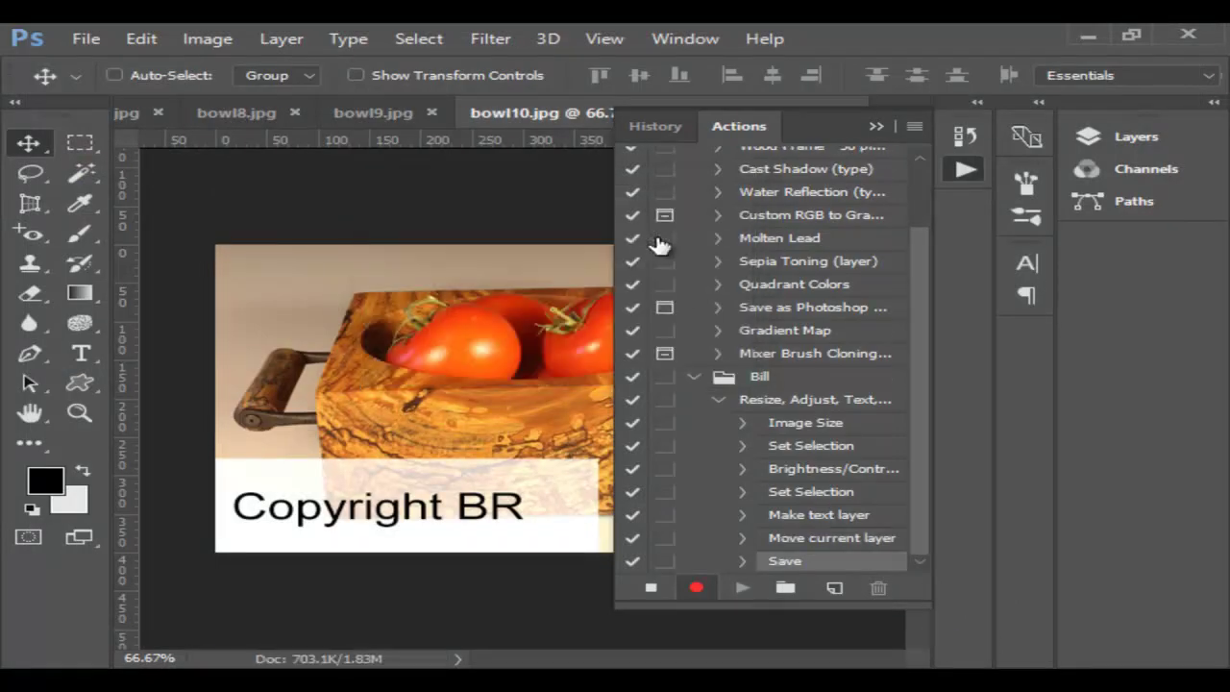
{"action": "left_click", "coordinate": [653, 590]}
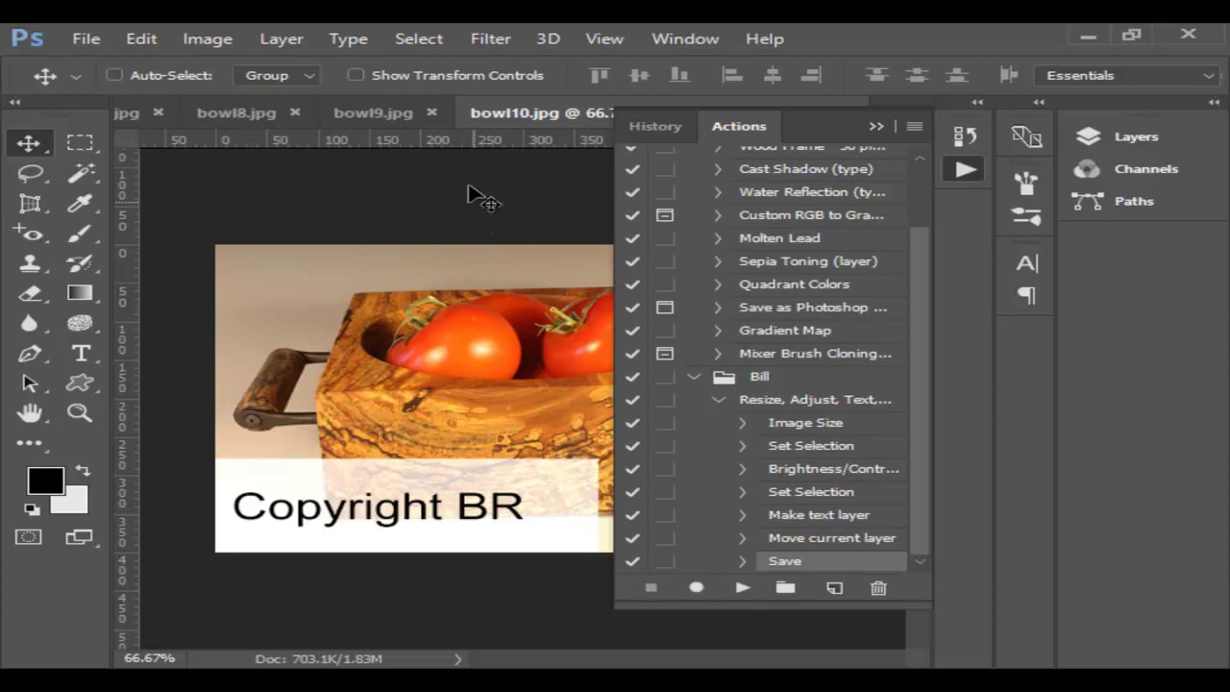
Run the recorded "Resize, Adjust, Text, Save" action on bowl9.jpg.
{"action": "left_click", "coordinate": [389, 113]}
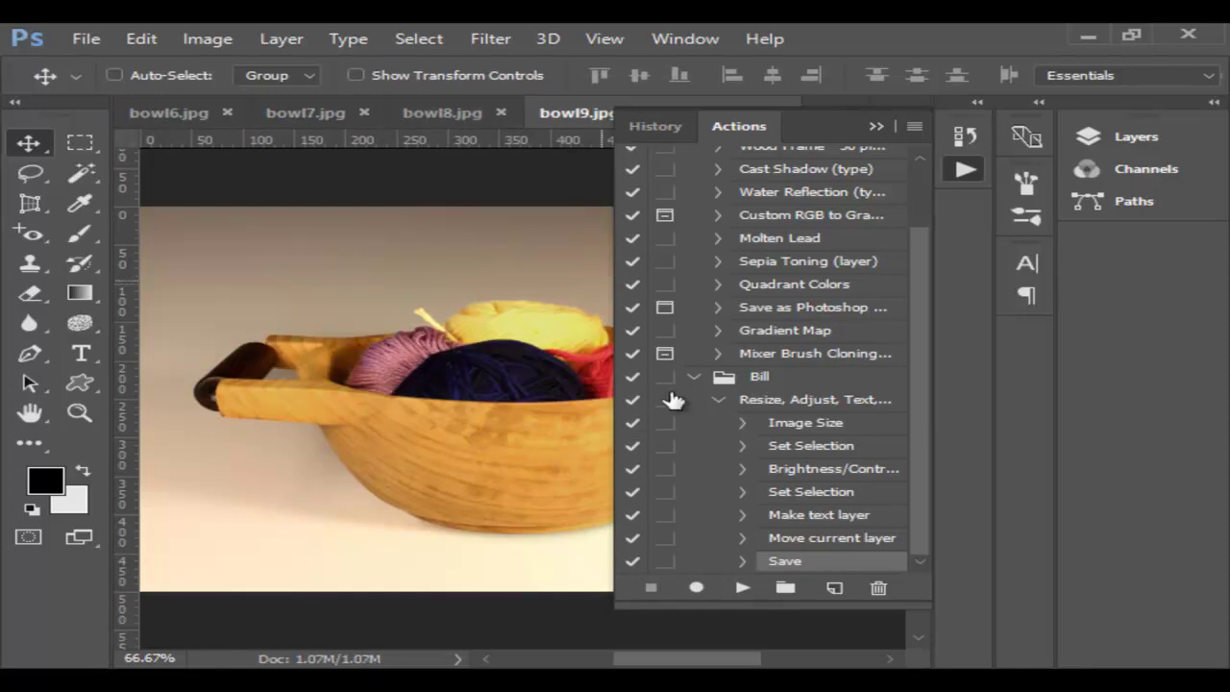
{"action": "left_click", "coordinate": [736, 403]}
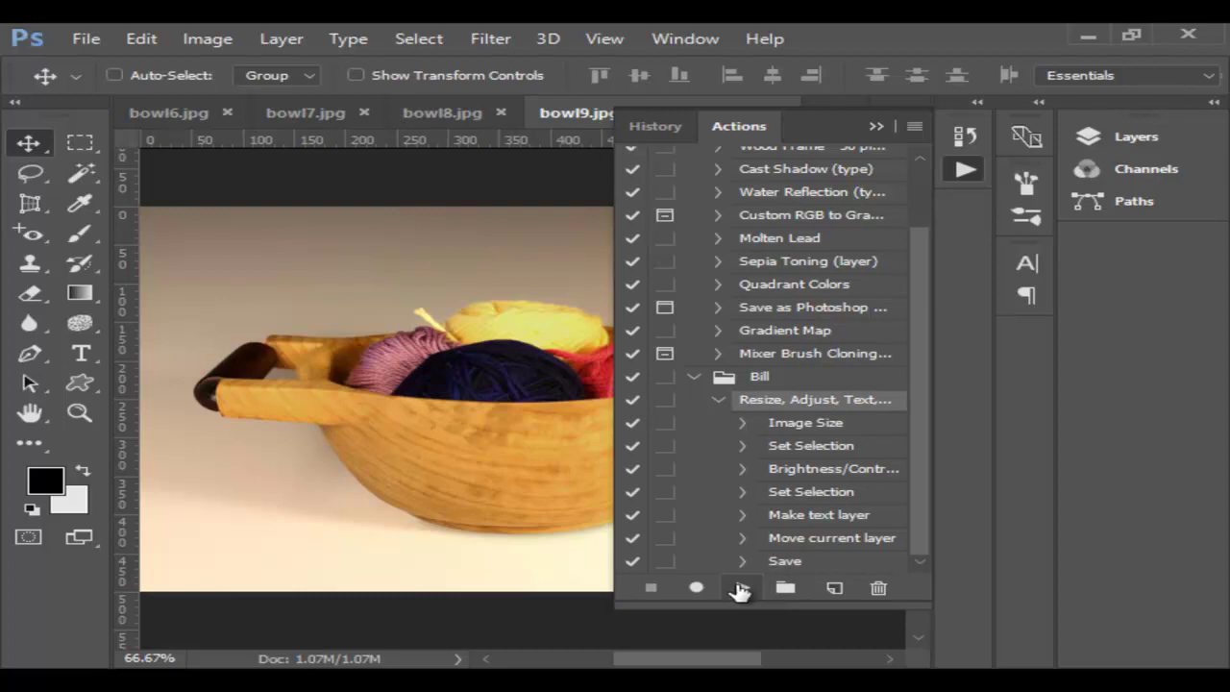
{"action": "left_click", "coordinate": [740, 588]}
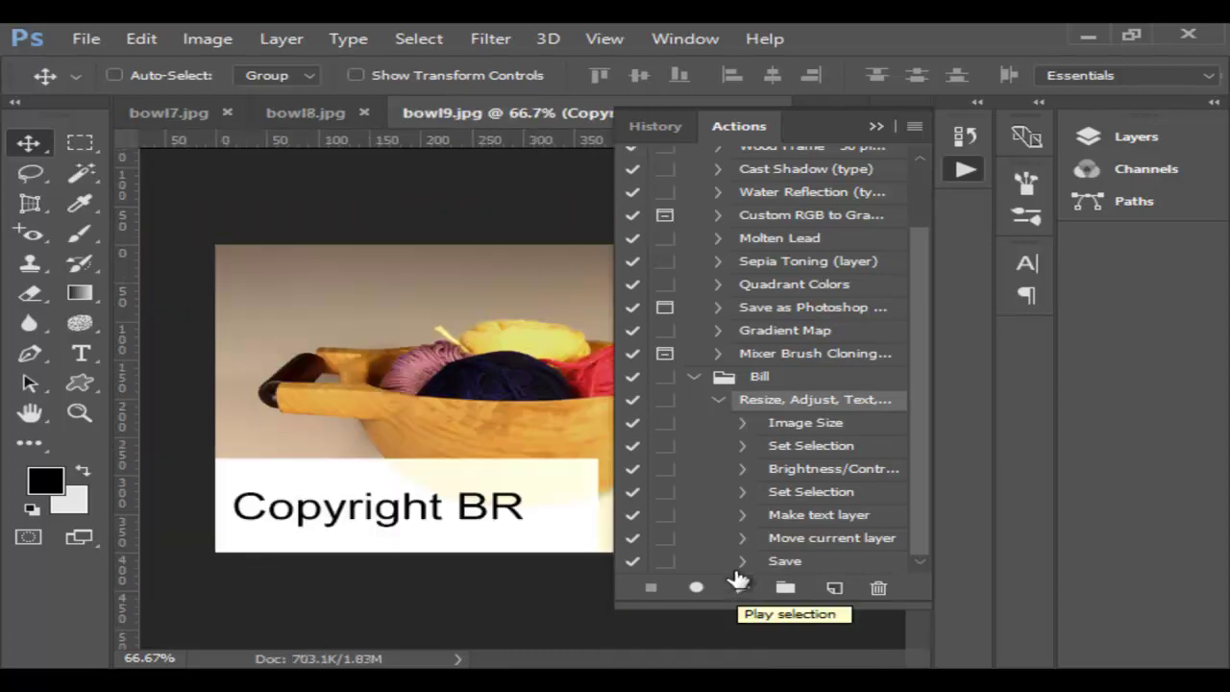
Run the recorded "Resize, Adjust, Text, Save" action on bowl8.jpg, bowl7.jpg and bowl6.jpg in turn.
{"action": "left_click", "coordinate": [315, 113]}
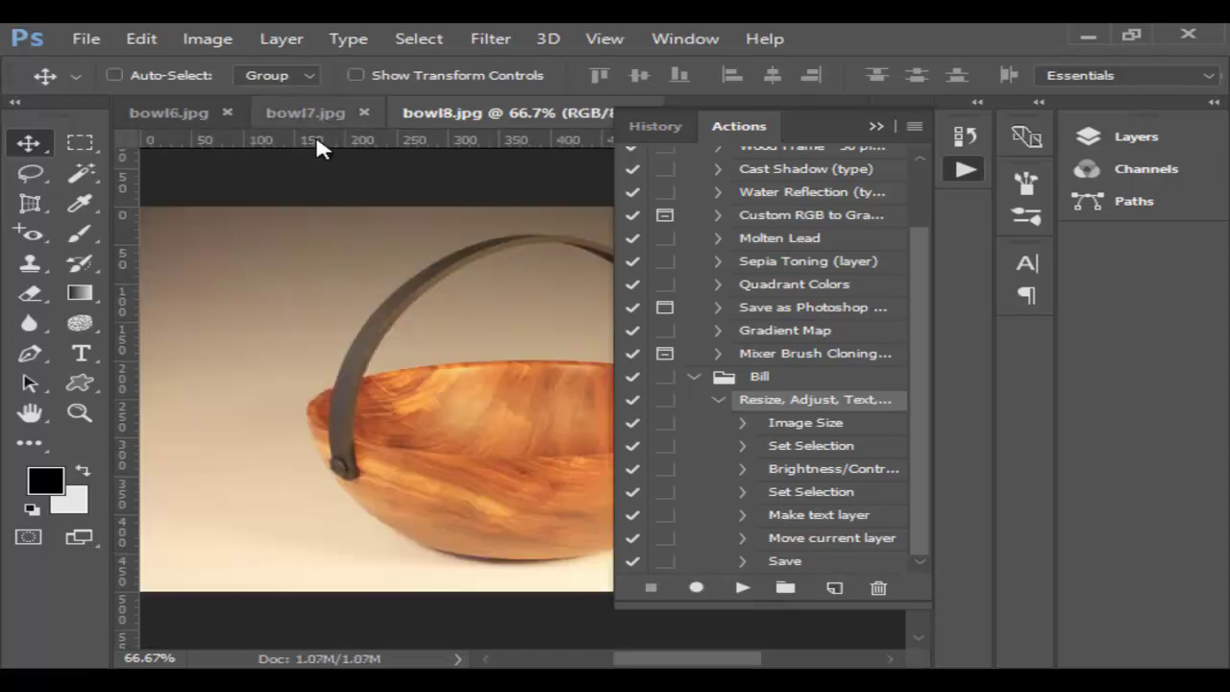
{"action": "left_click", "coordinate": [744, 586]}
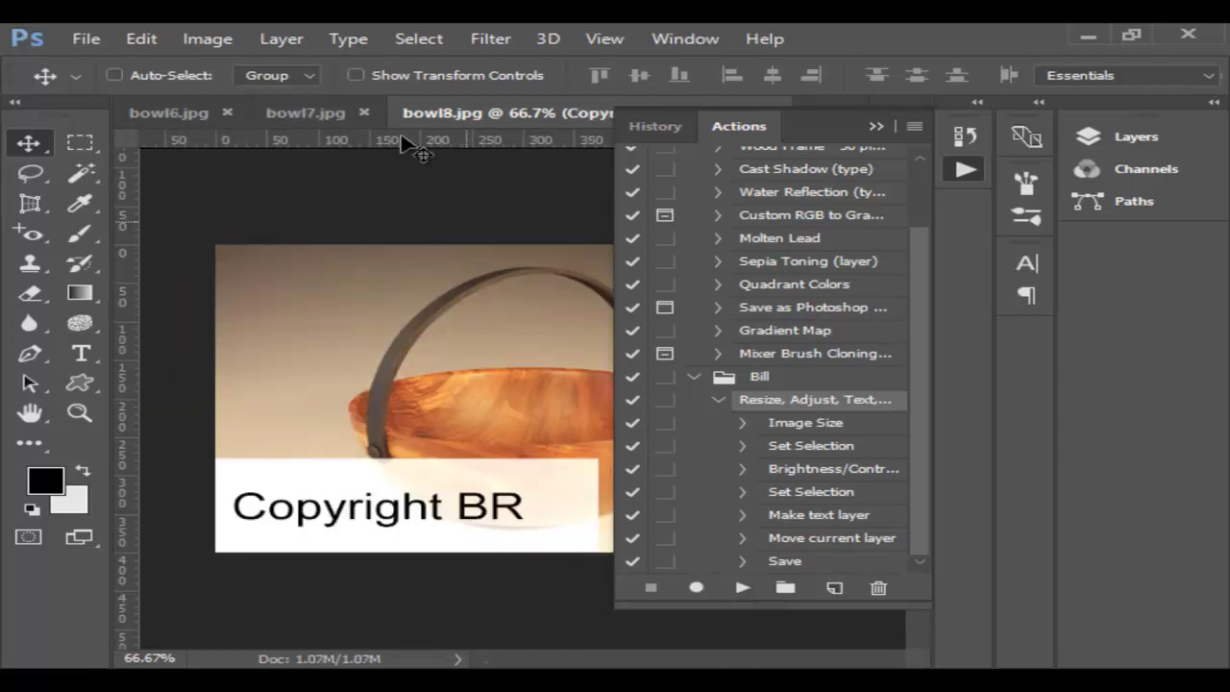
{"action": "left_click", "coordinate": [319, 106]}
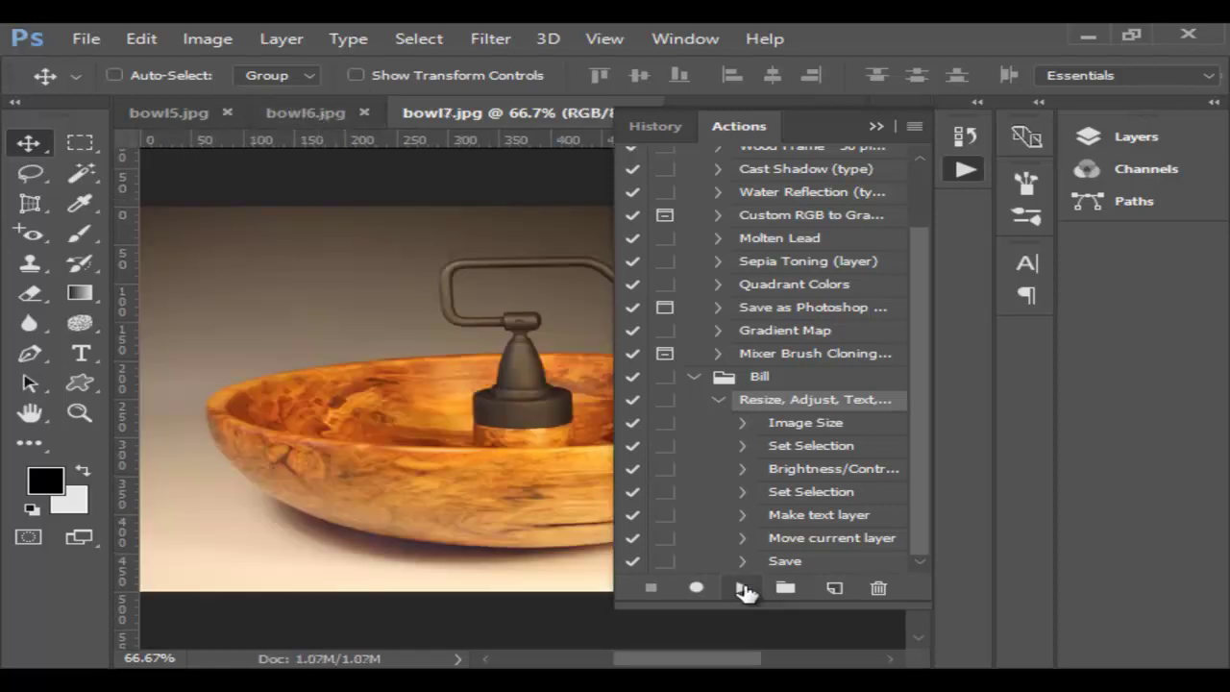
{"action": "left_click", "coordinate": [744, 588]}
{"action": "left_click", "coordinate": [313, 115]}
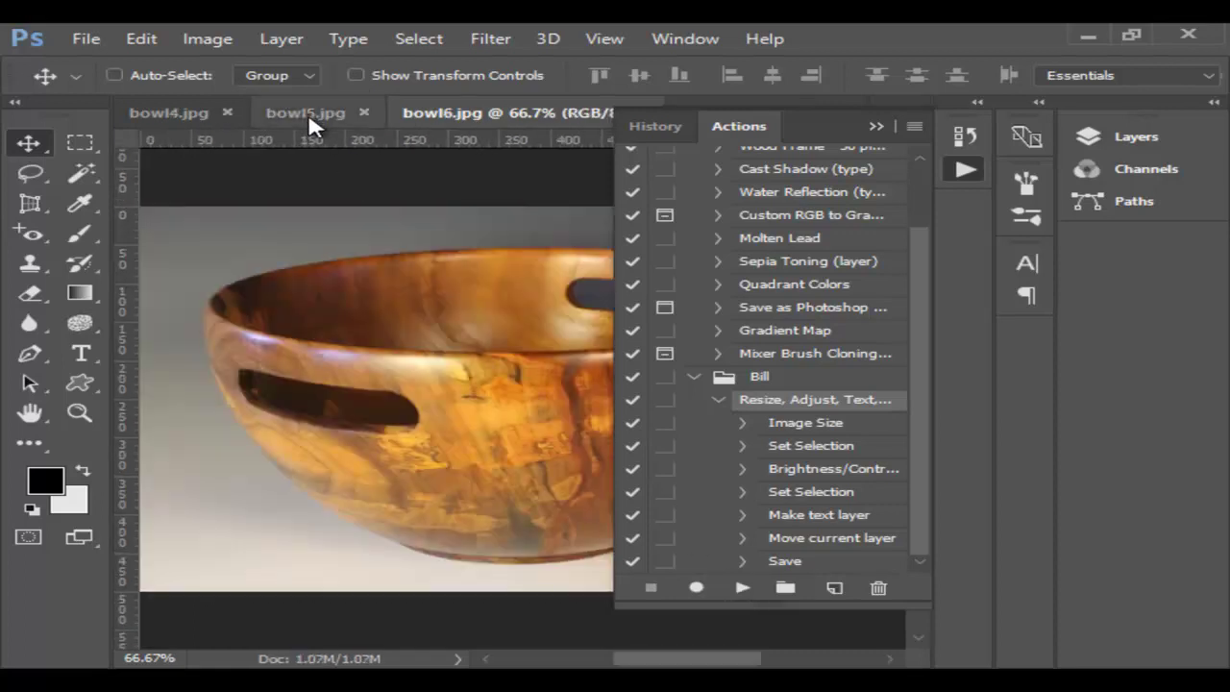
{"action": "left_click", "coordinate": [743, 586]}
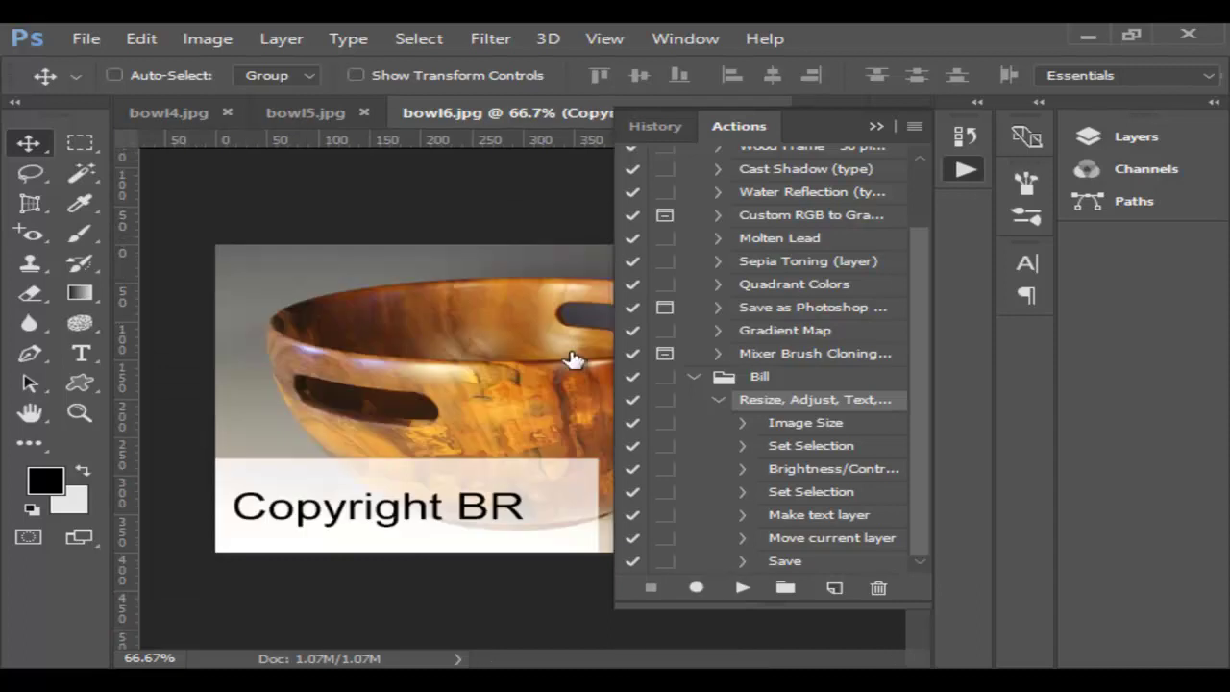
Run the recorded action on bowl5.jpg, bowl4.jpg, bowl2.jpg and bowl1.jpg, one image after another.
{"action": "left_click", "coordinate": [303, 113]}
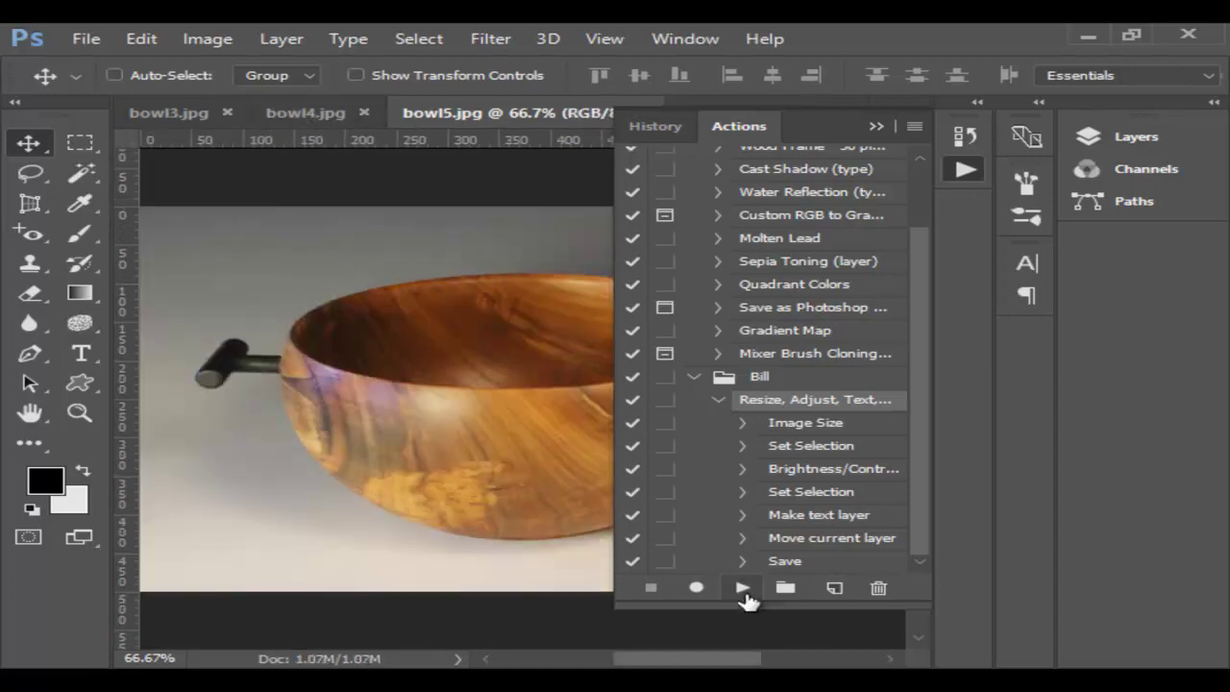
{"action": "left_click", "coordinate": [749, 594]}
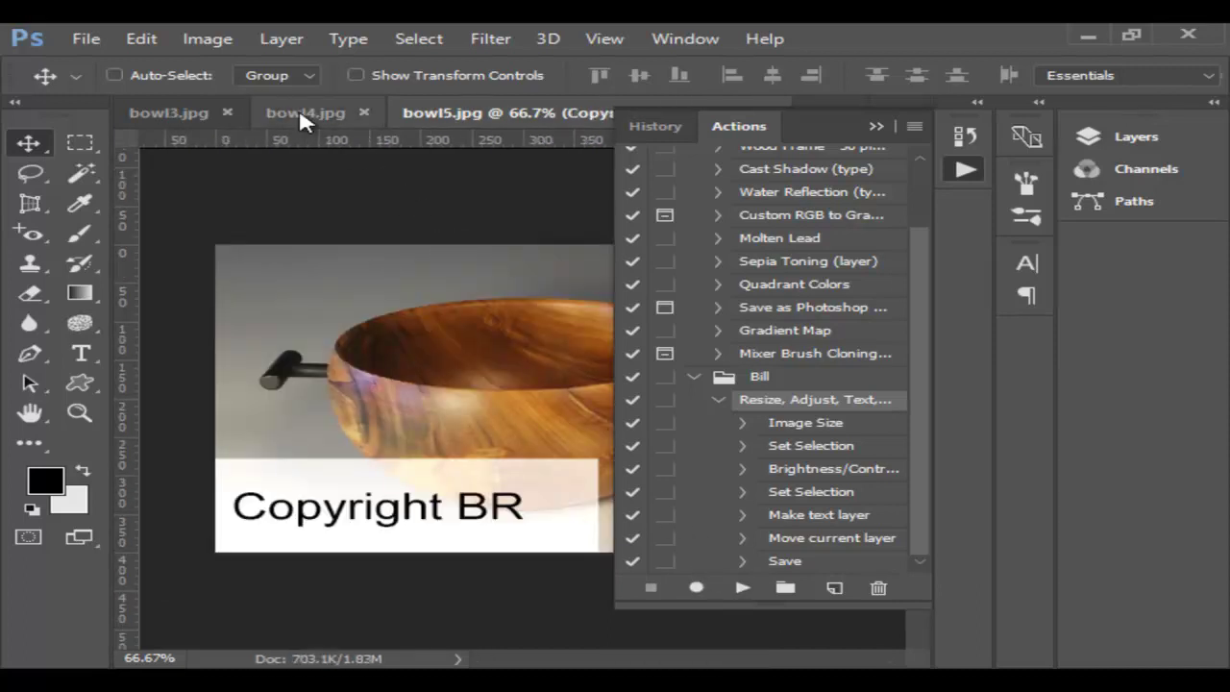
{"action": "left_click", "coordinate": [304, 113]}
{"action": "left_click", "coordinate": [743, 586]}
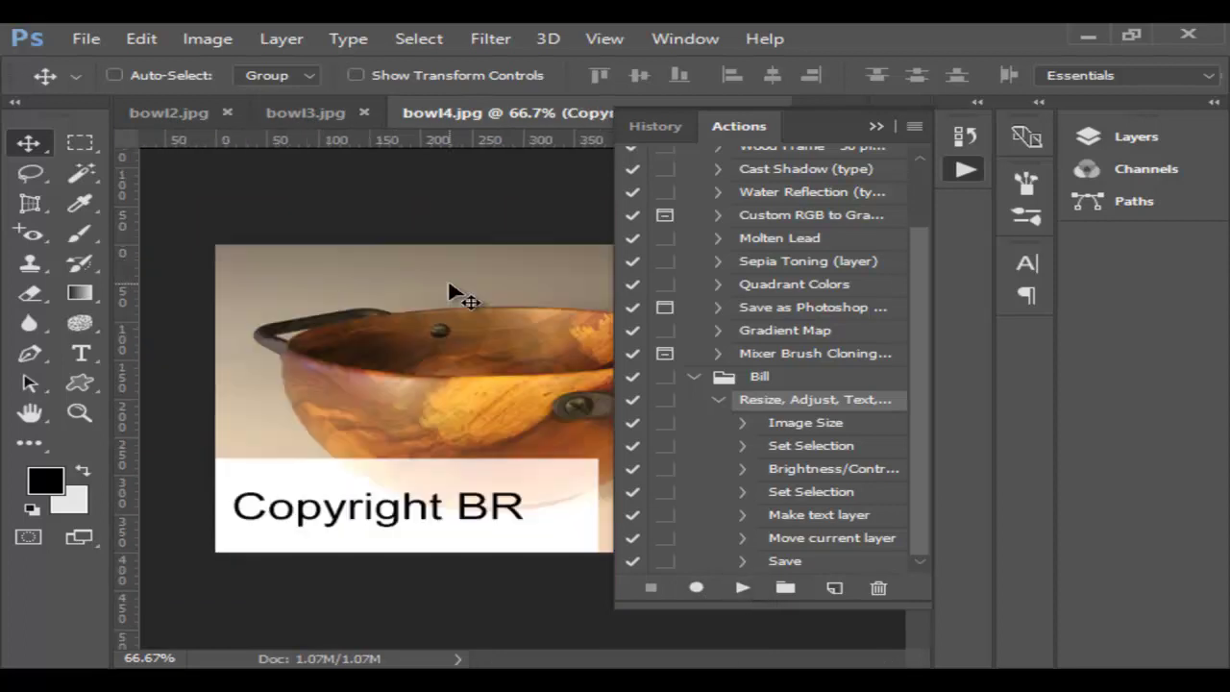
{"action": "left_click", "coordinate": [193, 114]}
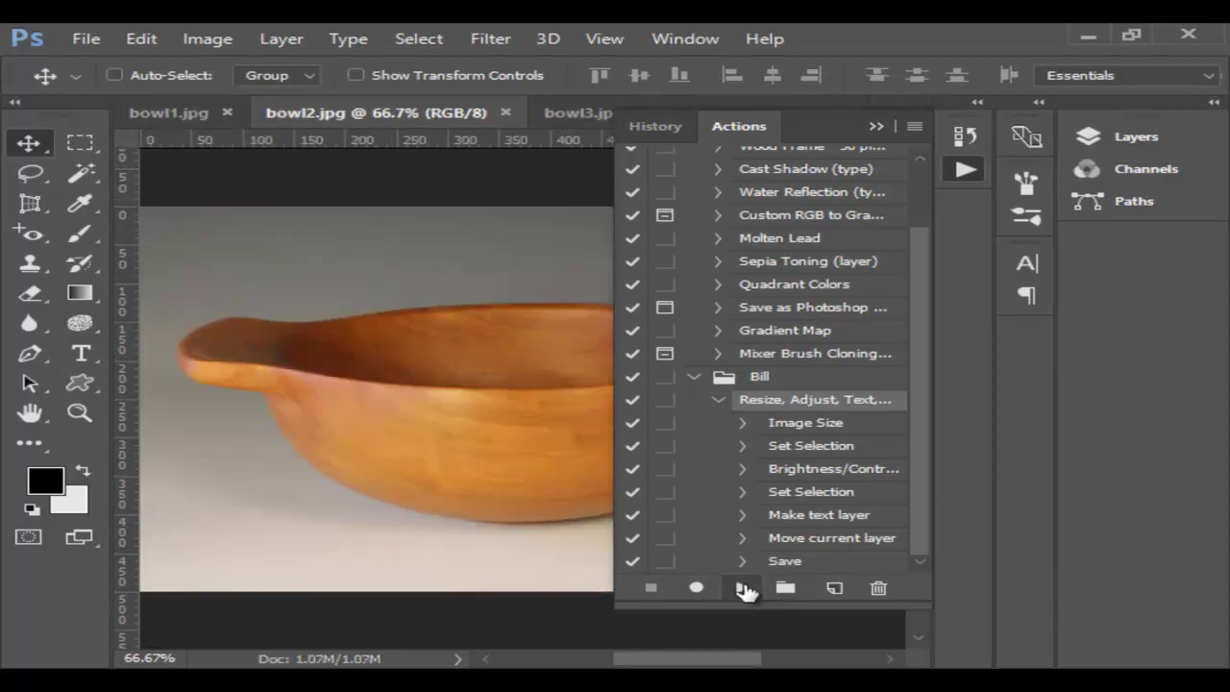
{"action": "left_click", "coordinate": [744, 587]}
{"action": "left_click", "coordinate": [169, 115]}
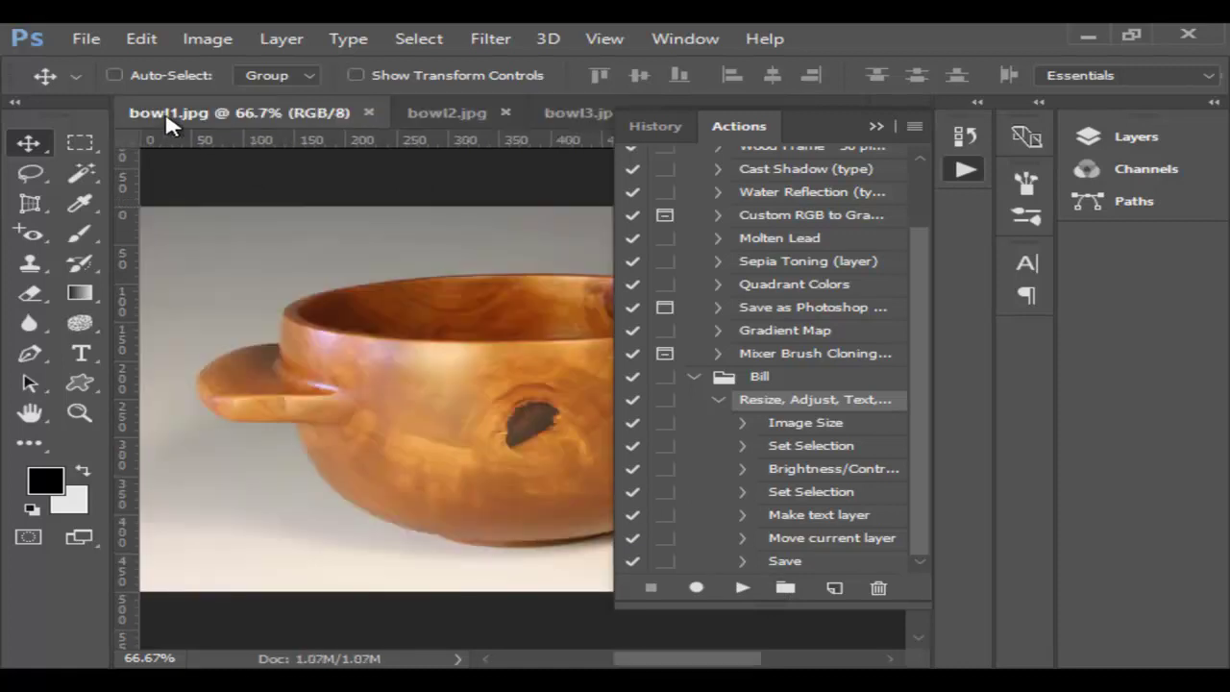
{"action": "left_click", "coordinate": [740, 587]}
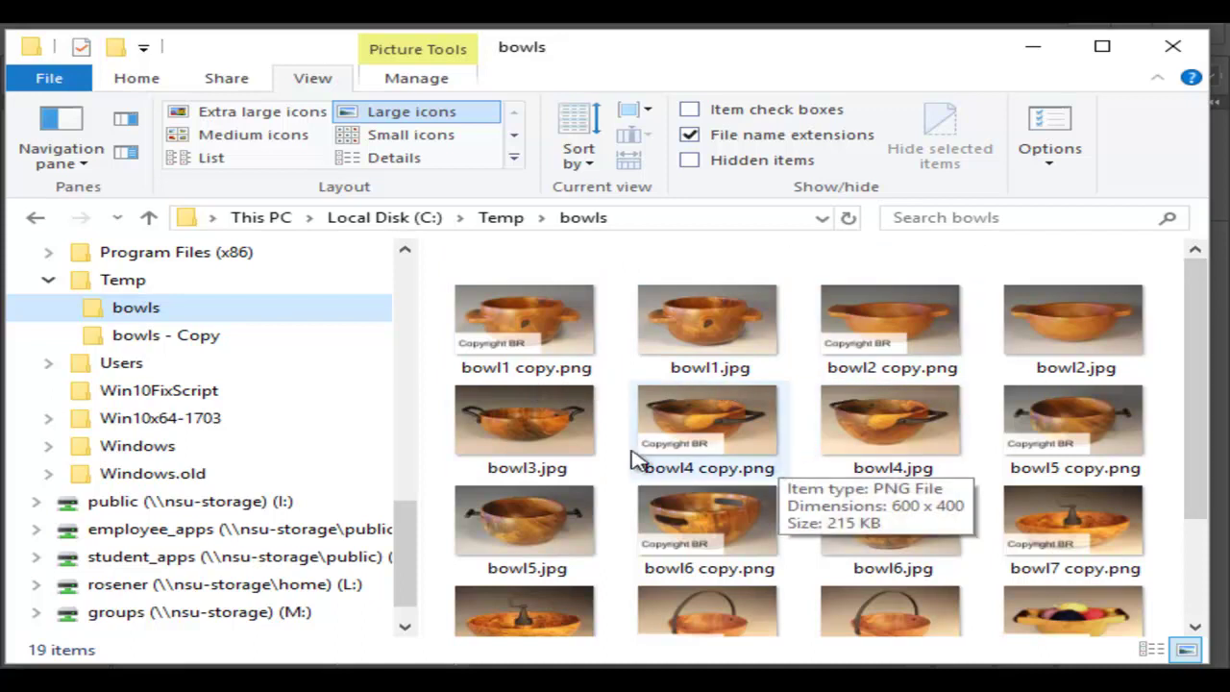
Switch to the Windows PowerShell window and list the contents of C:\temp\bowls with dir.
{"action": "mouse_move", "coordinate": [519, 385]}
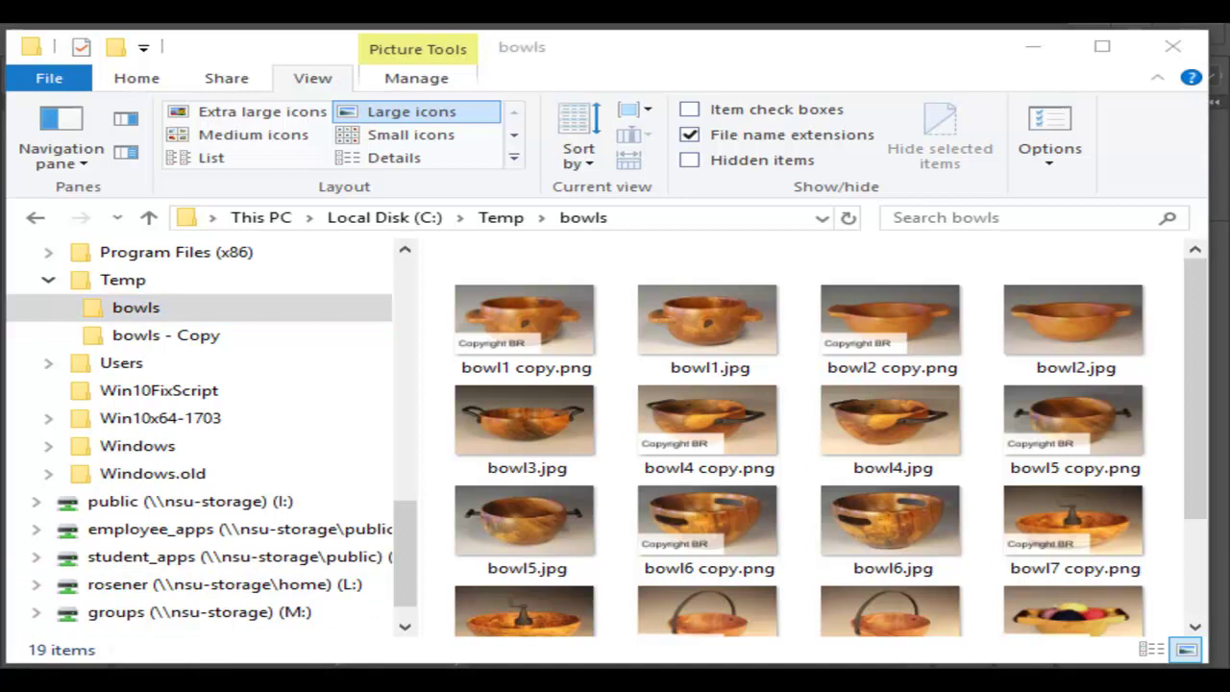
{"action": "left_click_drag", "start_coordinate": [0, 297], "coordinate": [573, 96]}
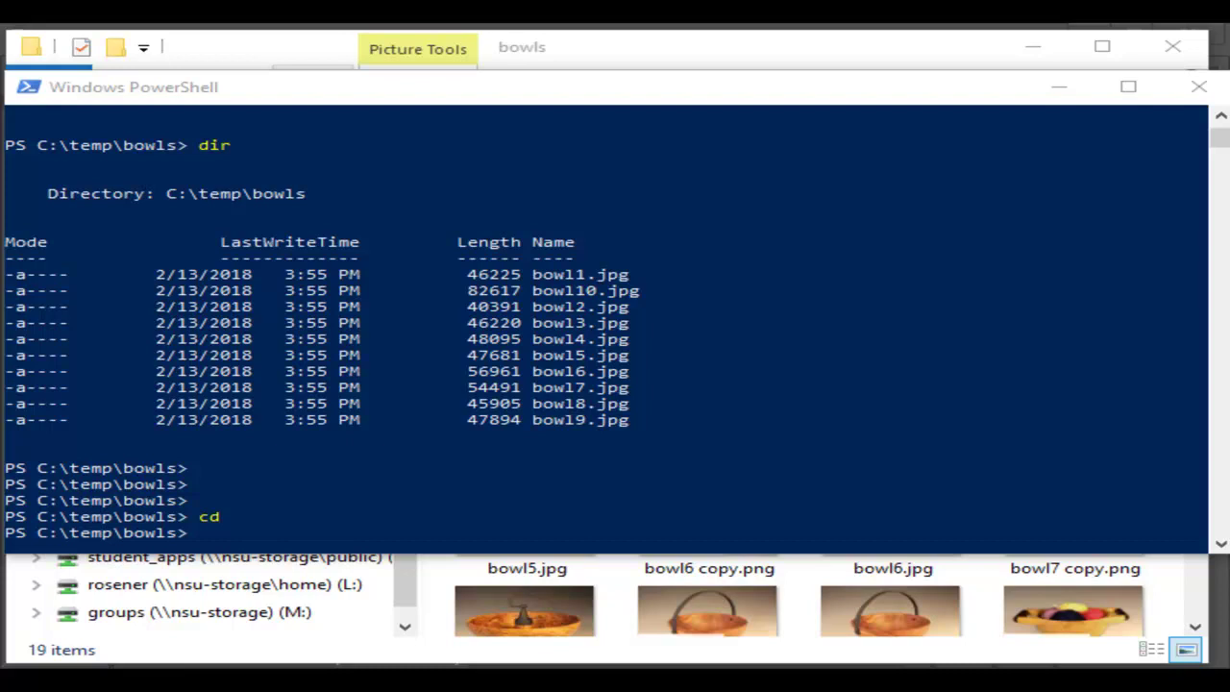
{"action": "left_click", "coordinate": [223, 540]}
{"action": "left_click", "coordinate": [220, 533]}
{"action": "key", "text": "Escape"}
{"action": "type", "text": "dir"}
{"action": "key", "text": "Return"}
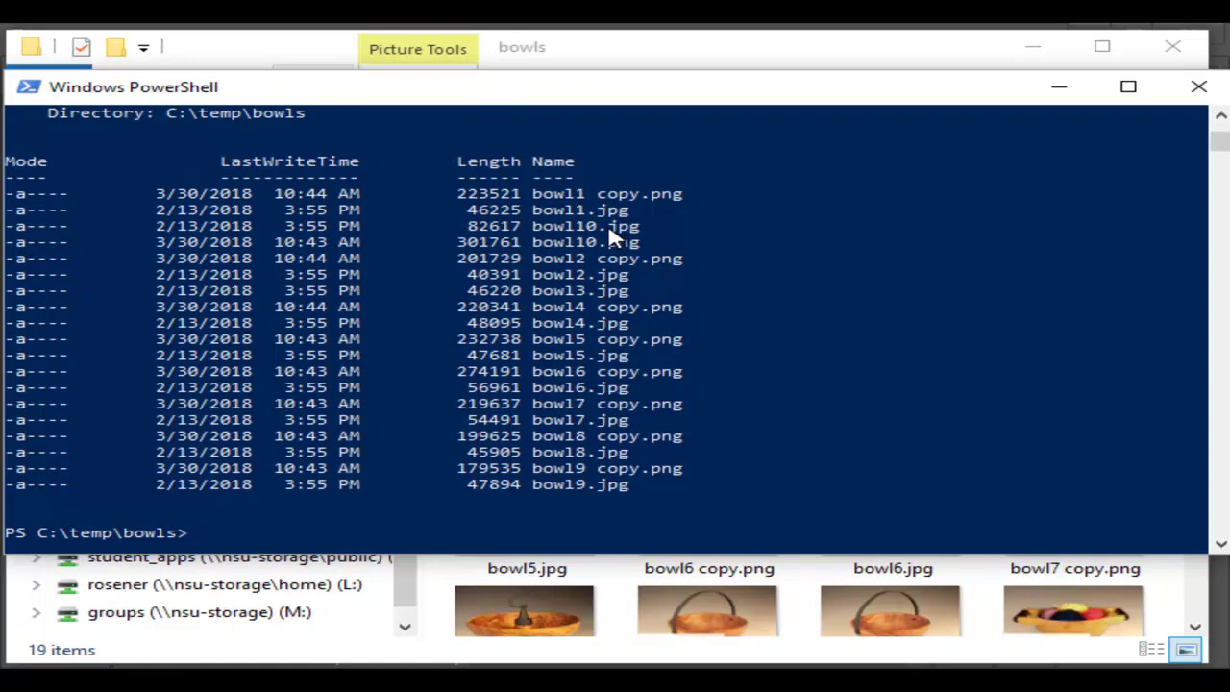
Strip " copy" from the PNG names by running get-childitem *.png | foreach { rename-item $_ $_.Name.Replace(" copy", "") }, and list the folder again.
{"action": "left_click", "coordinate": [214, 534]}
{"action": "key", "text": "Escape"}
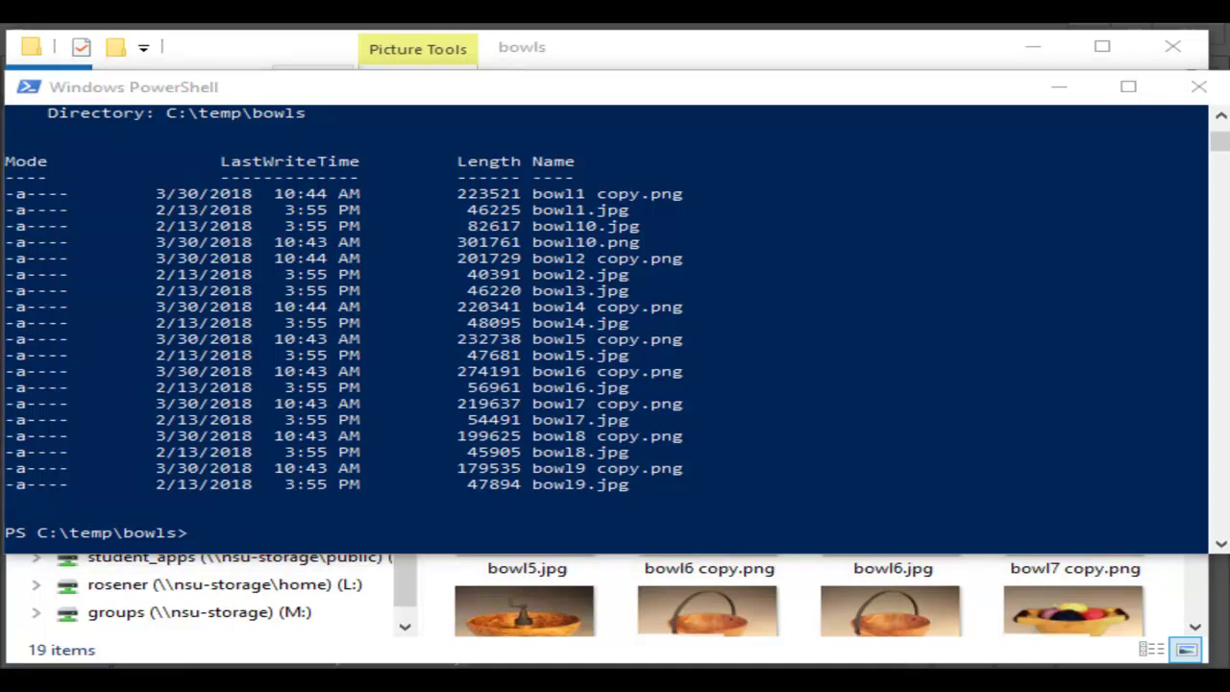
{"action": "left_click", "coordinate": [213, 534]}
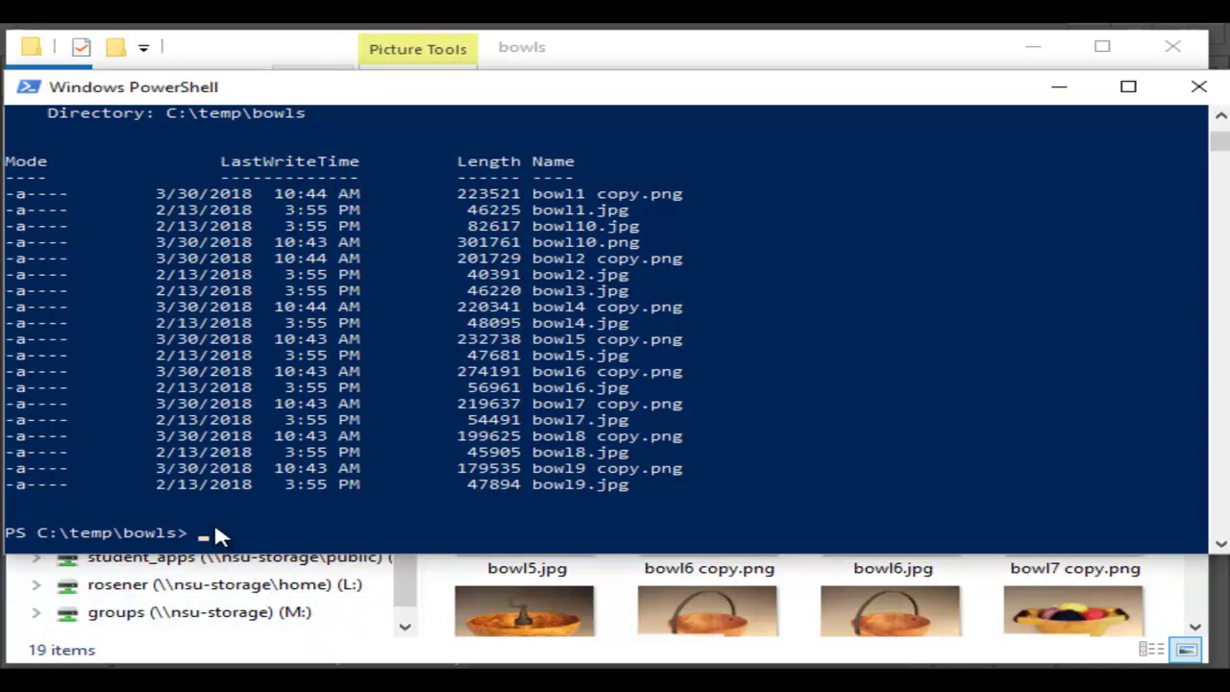
{"action": "left_click", "coordinate": [213, 534]}
{"action": "right_click", "coordinate": [213, 534]}
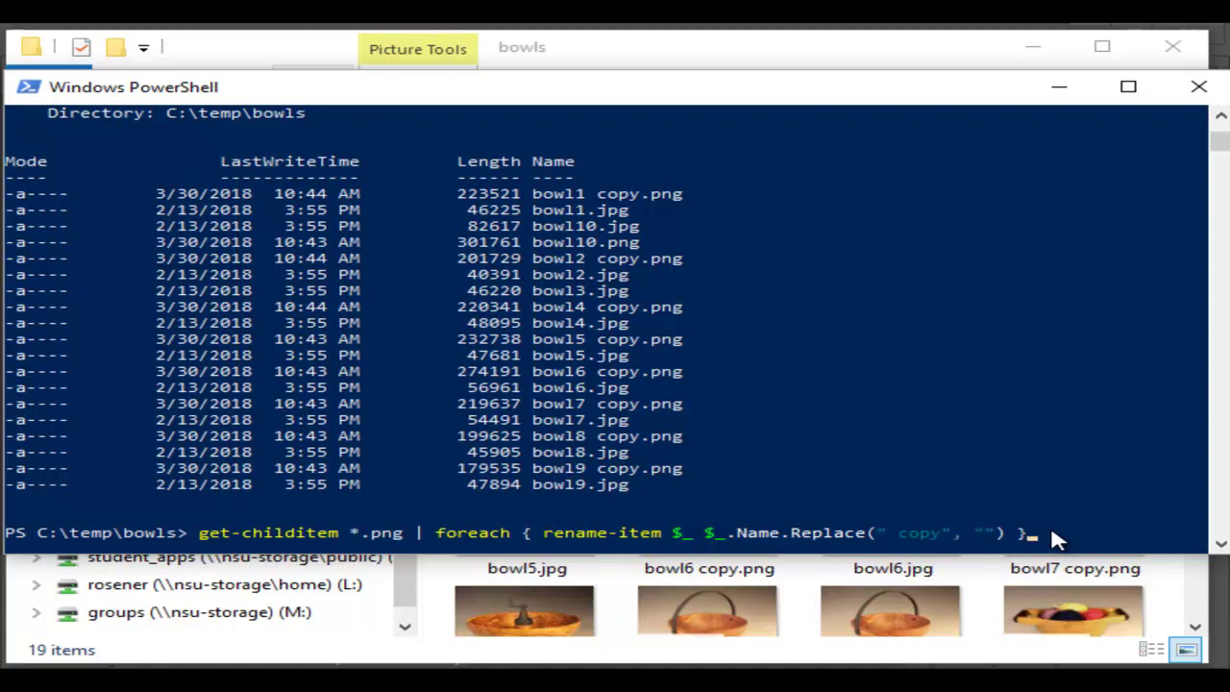
{"action": "key", "text": "Return"}
{"action": "type", "text": "dir"}
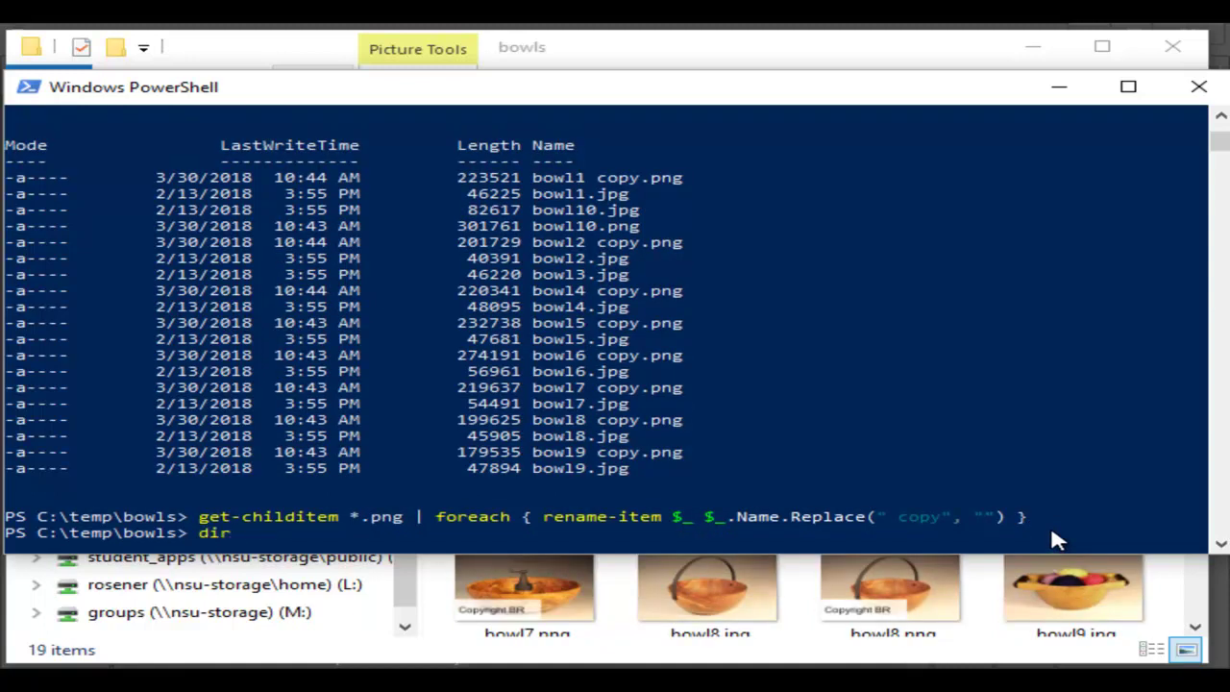
{"action": "key", "text": "Return"}
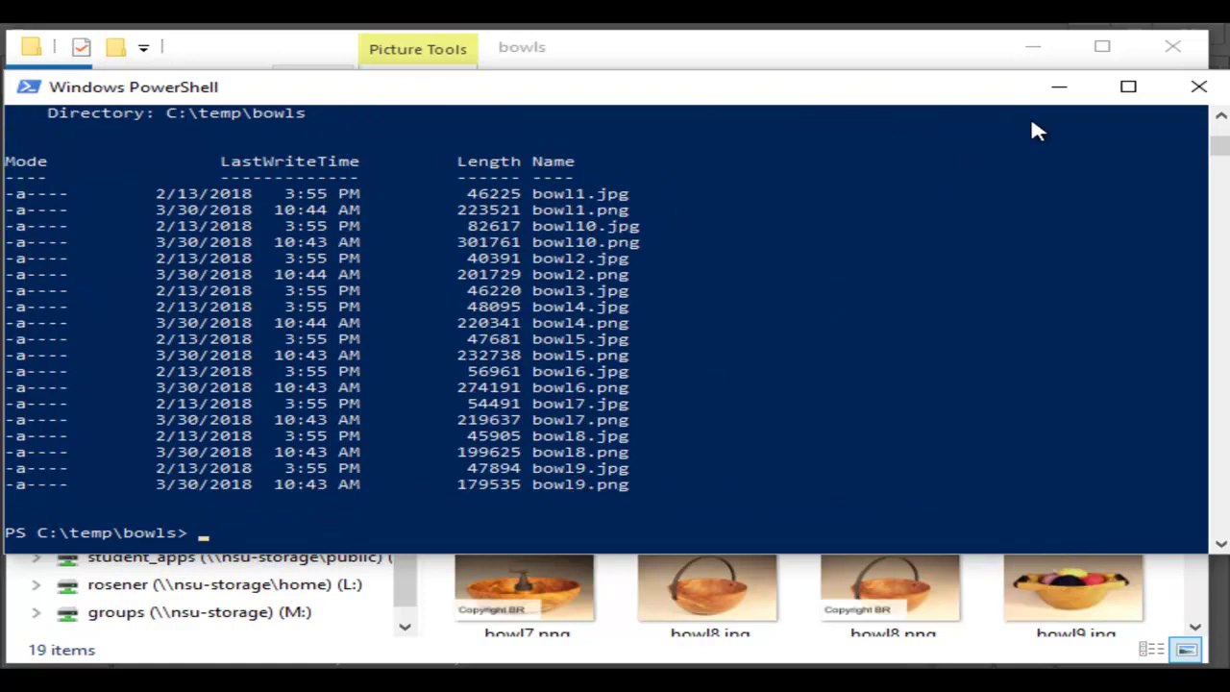
Minimize PowerShell and check the files in the "bowls - Copy" and bowls folders in File Explorer, including the details of bowl1.png.
{"action": "left_click", "coordinate": [1058, 86]}
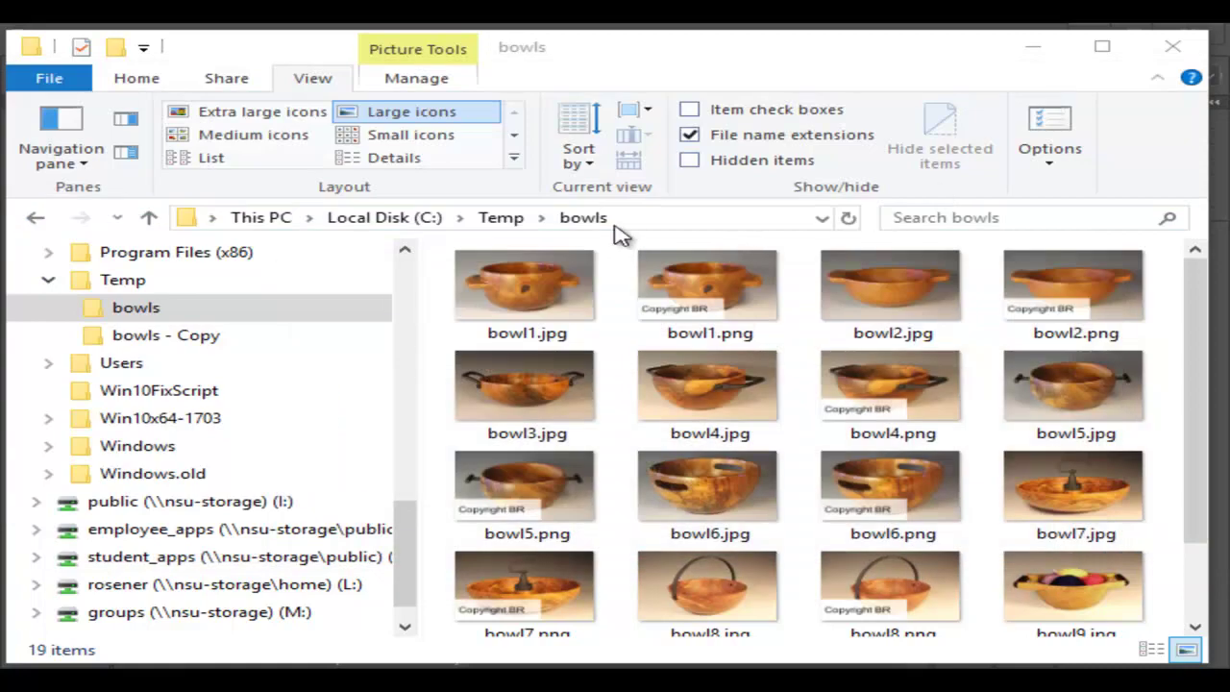
{"action": "left_click", "coordinate": [140, 338]}
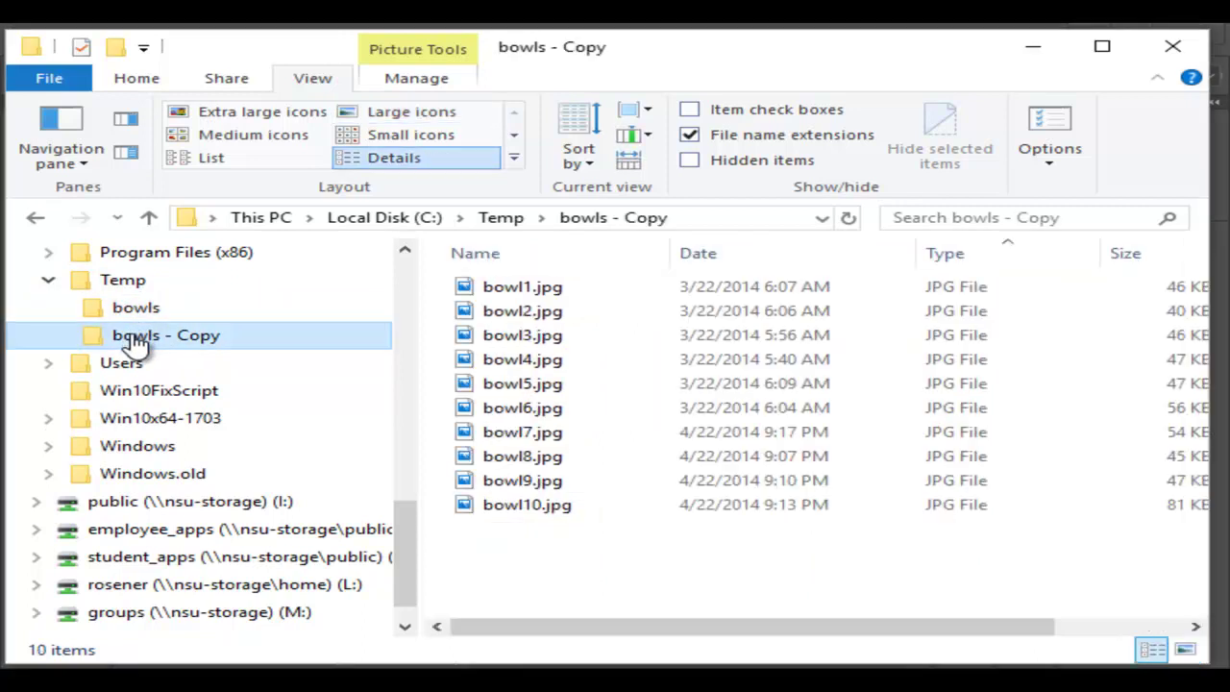
{"action": "left_click", "coordinate": [135, 310]}
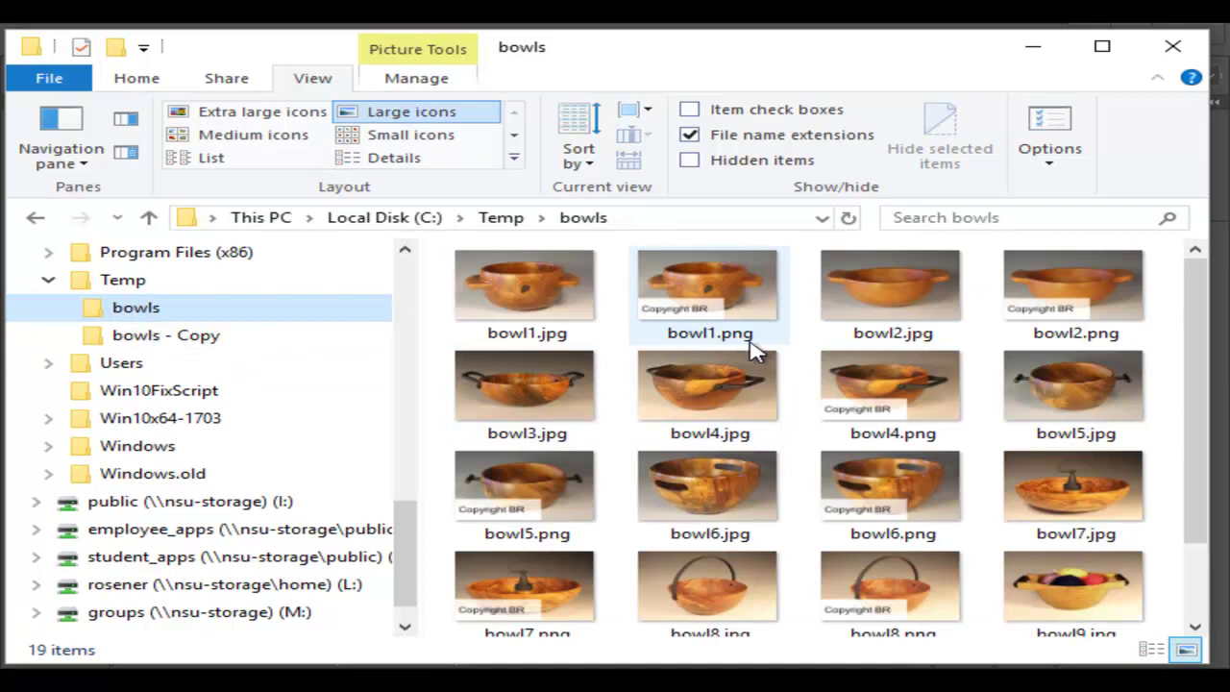
{"action": "mouse_move", "coordinate": [754, 352]}
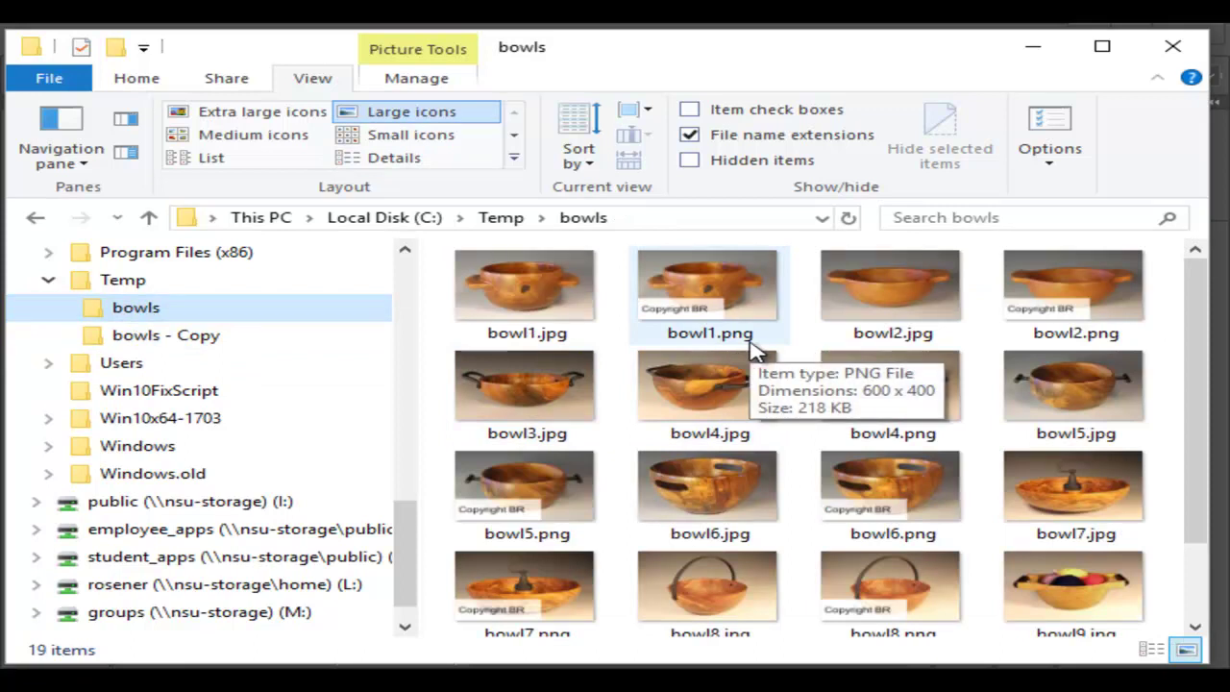